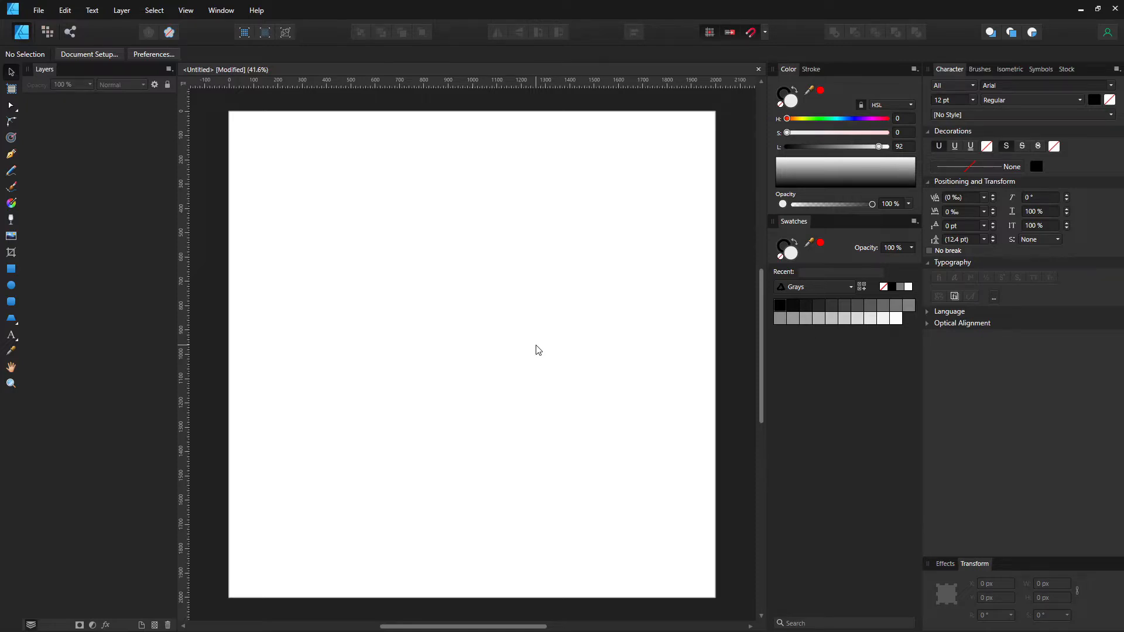
# Show the Assets studio panel and switch it to the iOS 12 category
pyautogui.click(186, 10)
pyautogui.moveTo(343, 210)
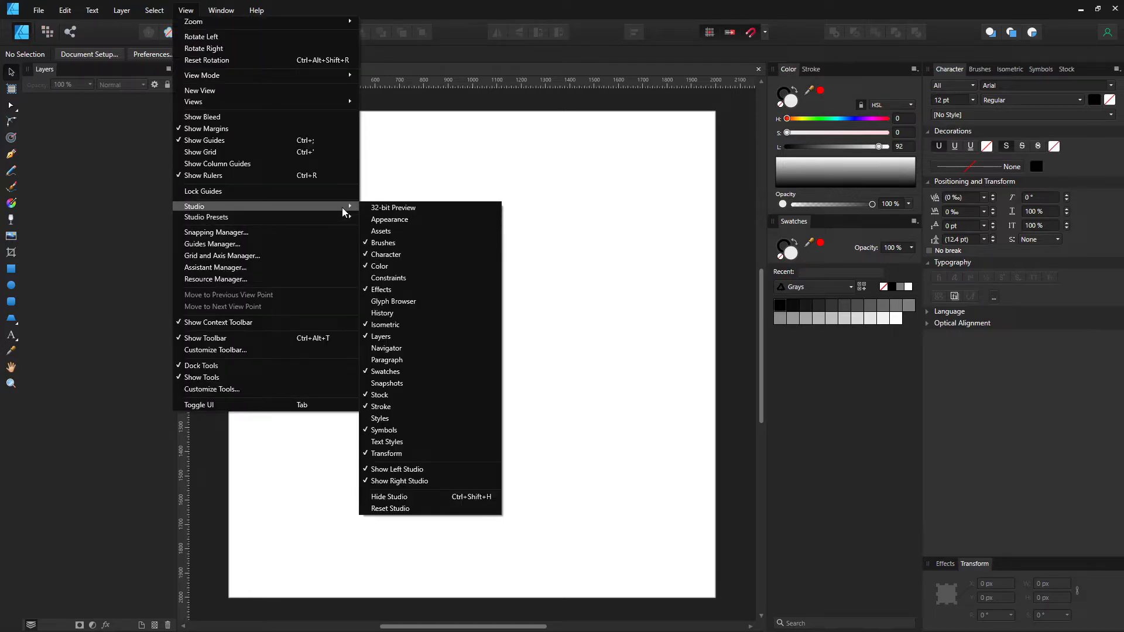
pyautogui.click(382, 231)
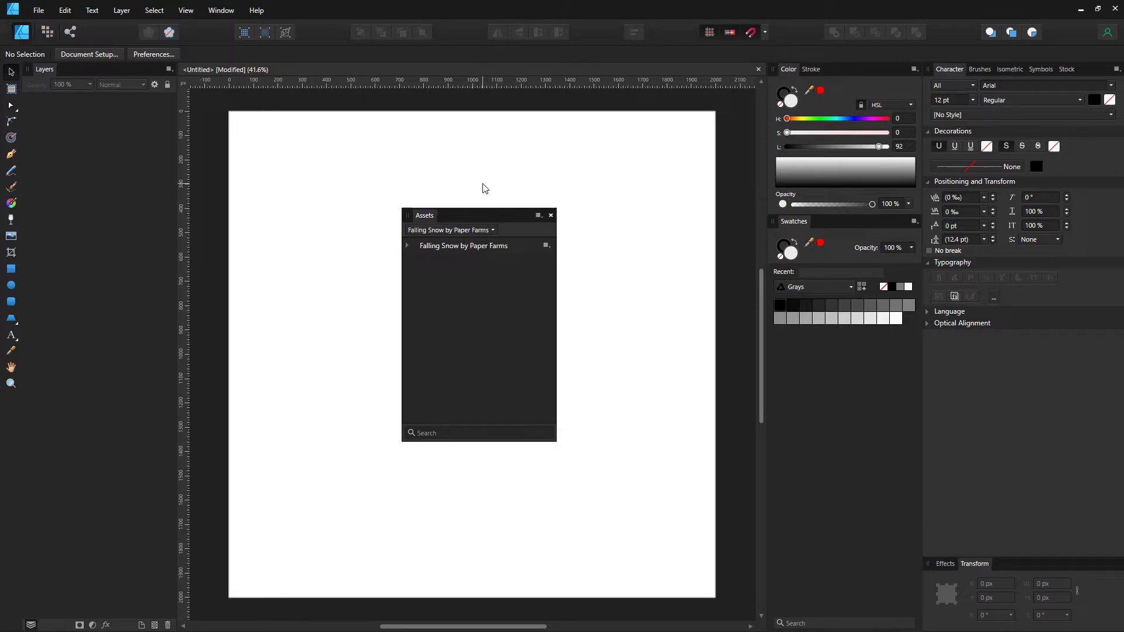
pyautogui.click(478, 231)
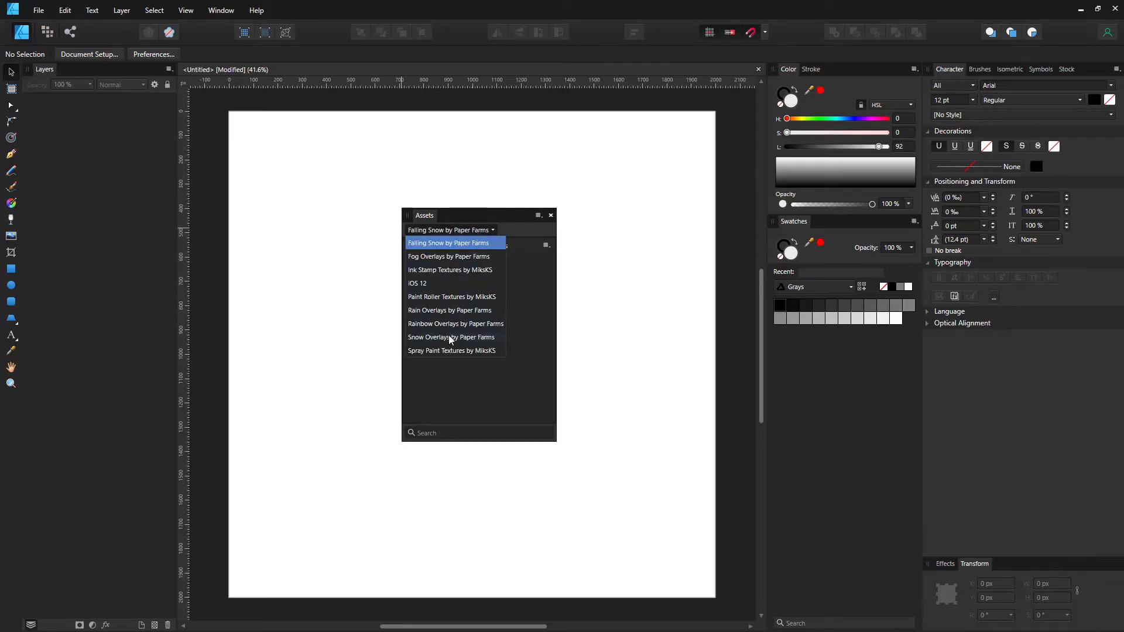
pyautogui.click(442, 284)
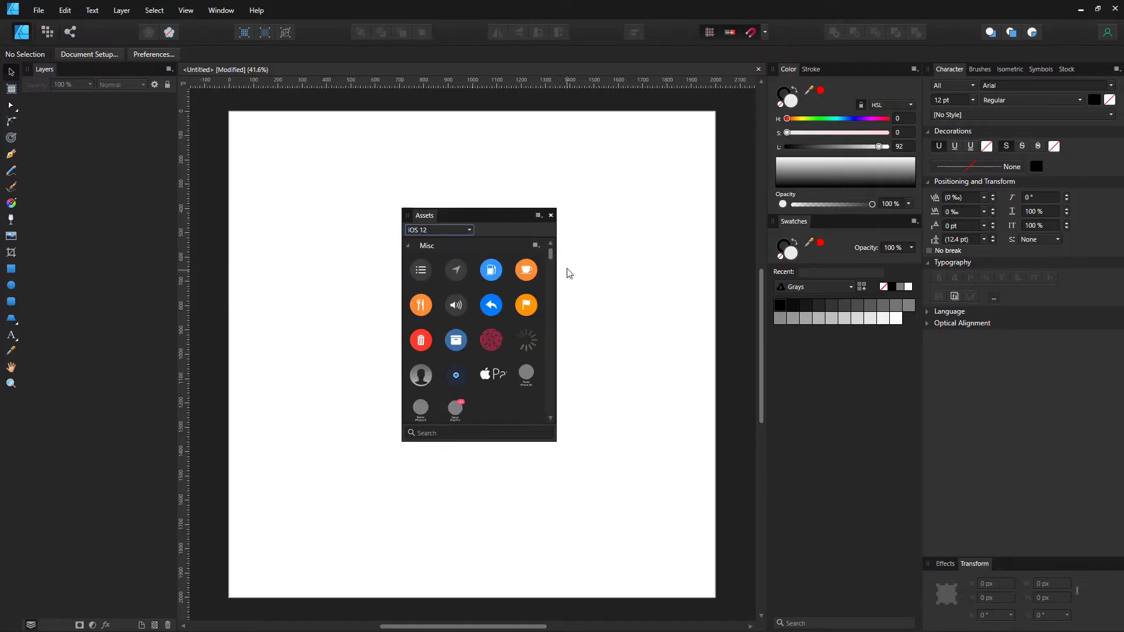
# Enlarge the Assets panel in height and look over its iOS 12 assets and available categories
pyautogui.moveTo(507, 209); pyautogui.dragTo(503, 119)
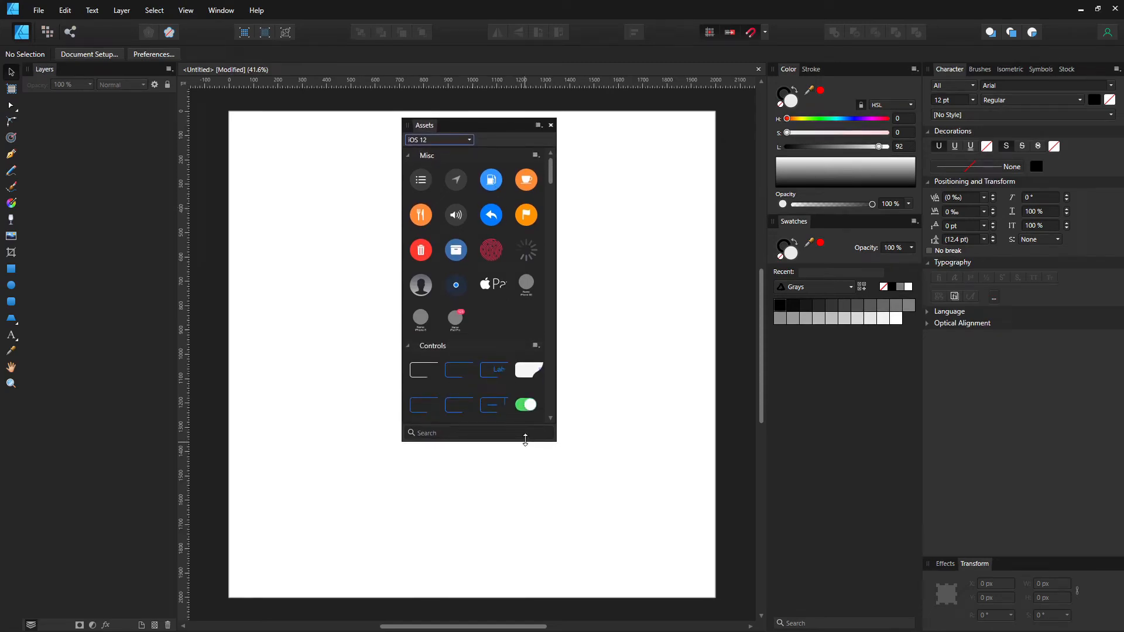
pyautogui.moveTo(525, 442); pyautogui.dragTo(512, 568)
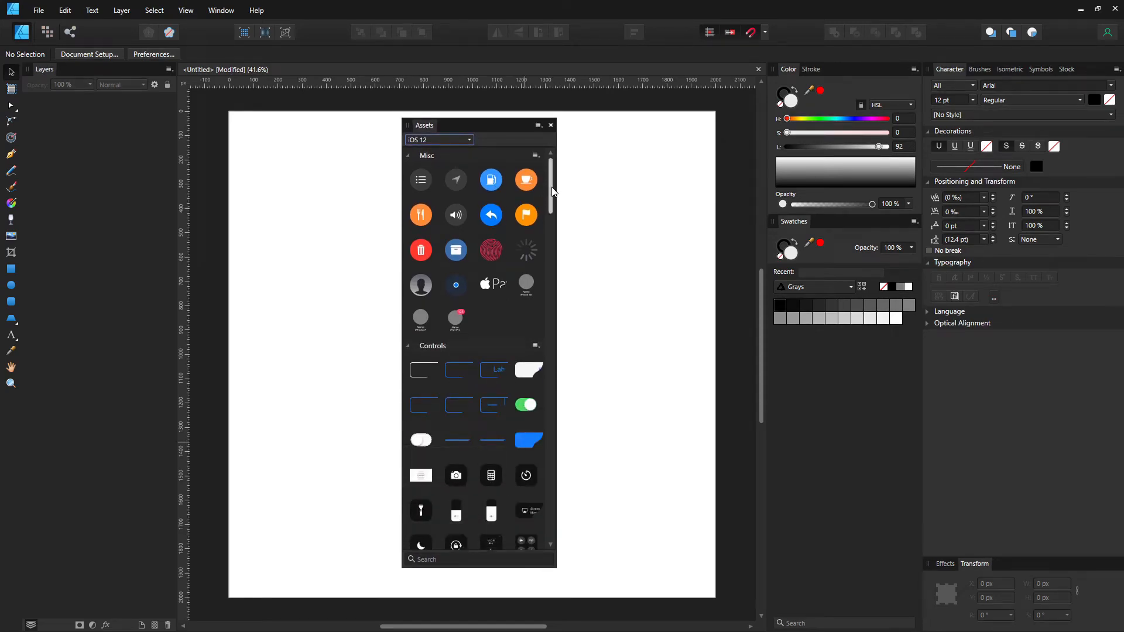
pyautogui.moveTo(552, 188)
pyautogui.mouseDown()
pyautogui.moveTo(558, 314)
pyautogui.moveTo(544, 518)
pyautogui.moveTo(543, 181)
pyautogui.mouseUp()
pyautogui.click(447, 142)
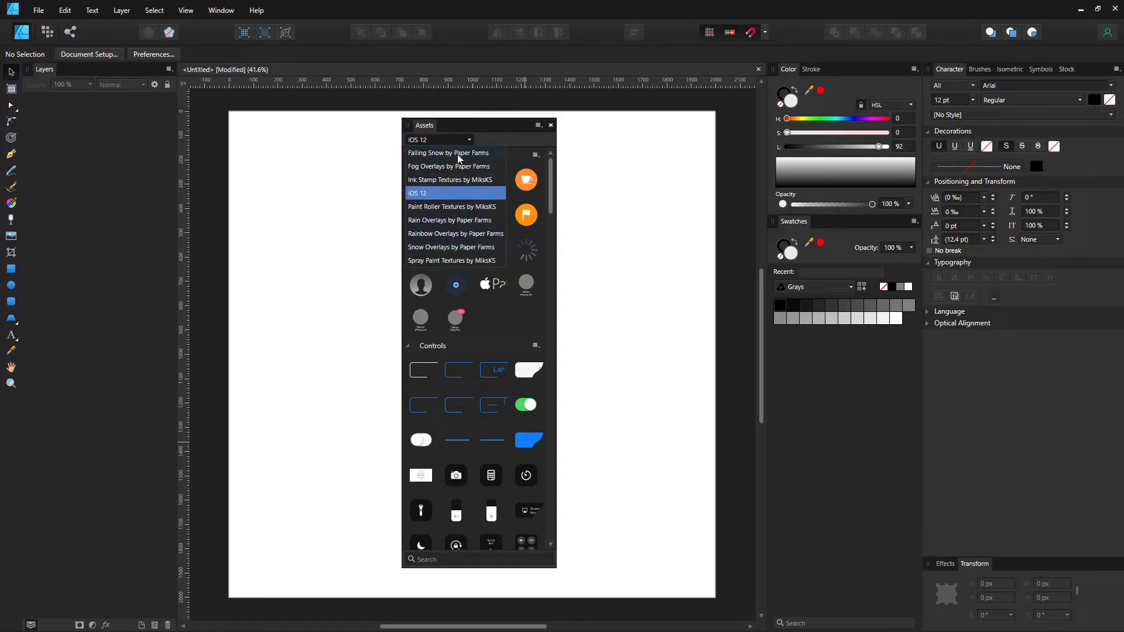
pyautogui.click(479, 127)
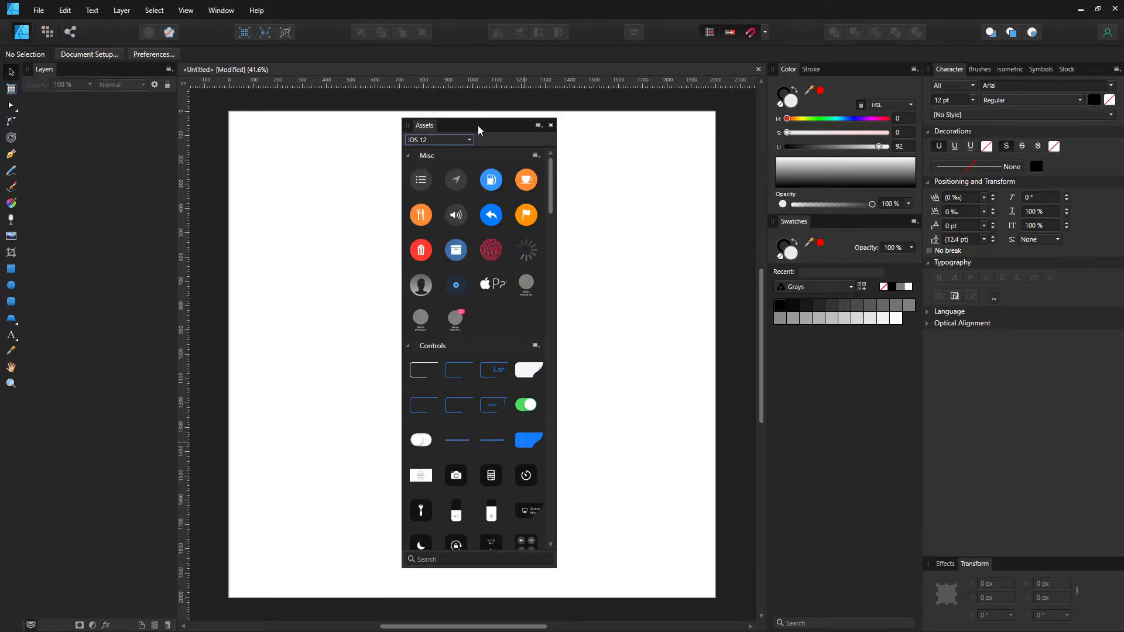
# Review the full list of purchased add-ons in the account window
pyautogui.click(1108, 34)
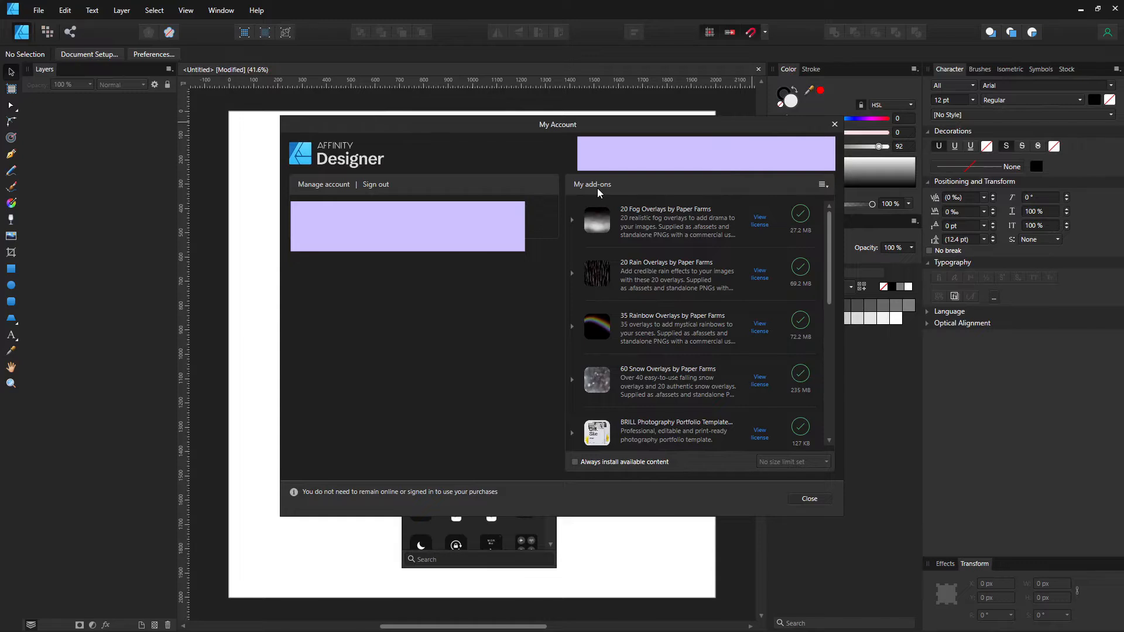
pyautogui.scroll(-10, 692, 304)
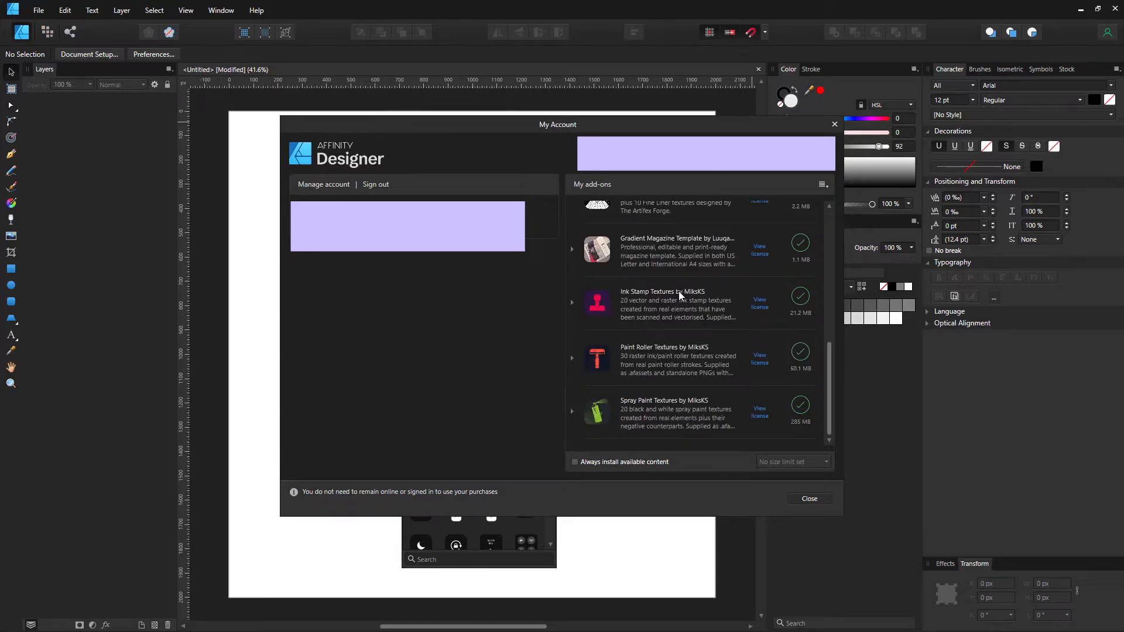
pyautogui.scroll(10, 679, 291)
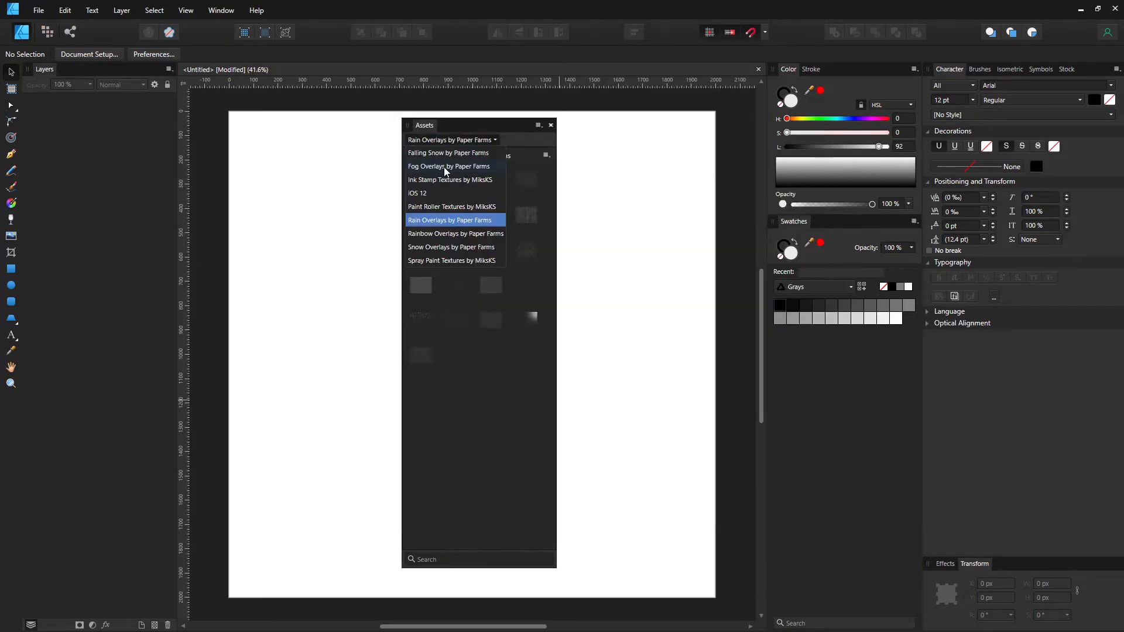
# Place paint roller 4.png from the Paint Roller Textures category on the artboard and move the Assets panel clear of it
pyautogui.click(451, 207)
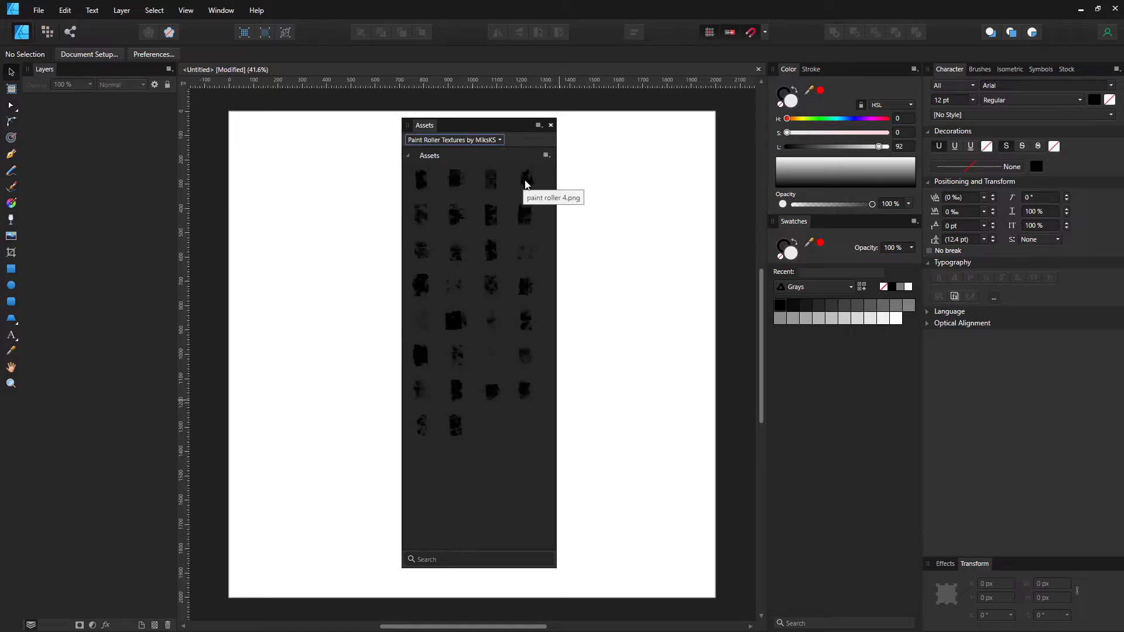
pyautogui.moveTo(526, 185)
pyautogui.mouseDown()
pyautogui.moveTo(620, 211)
pyautogui.moveTo(542, 263)
pyautogui.mouseUp()
pyautogui.scroll(-5, 615, 216)
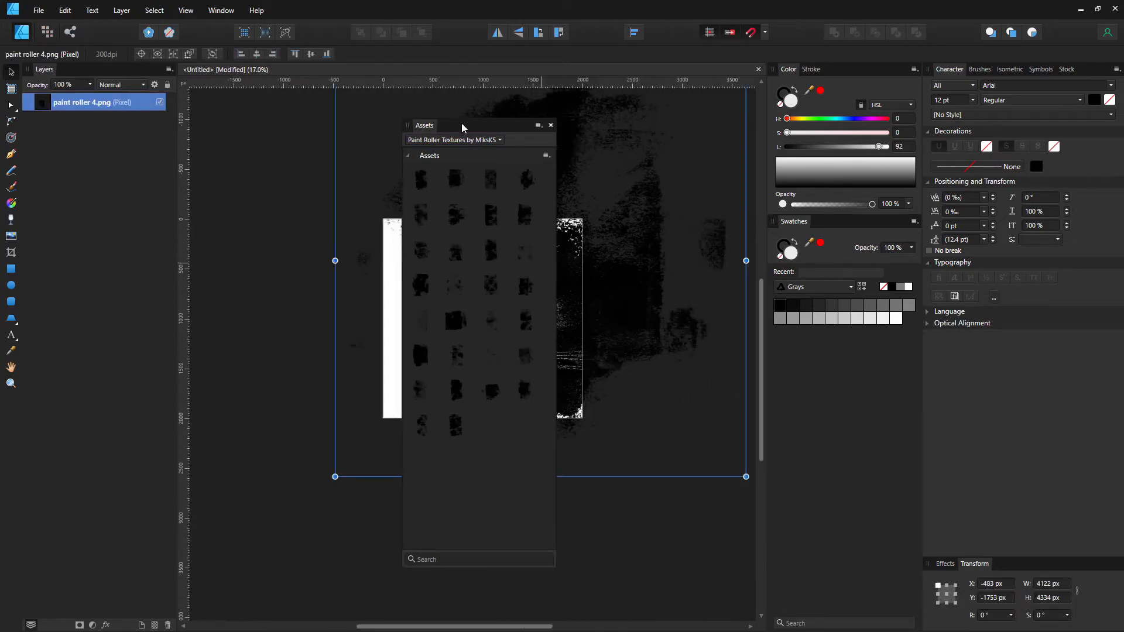
pyautogui.moveTo(434, 125); pyautogui.dragTo(144, 131)
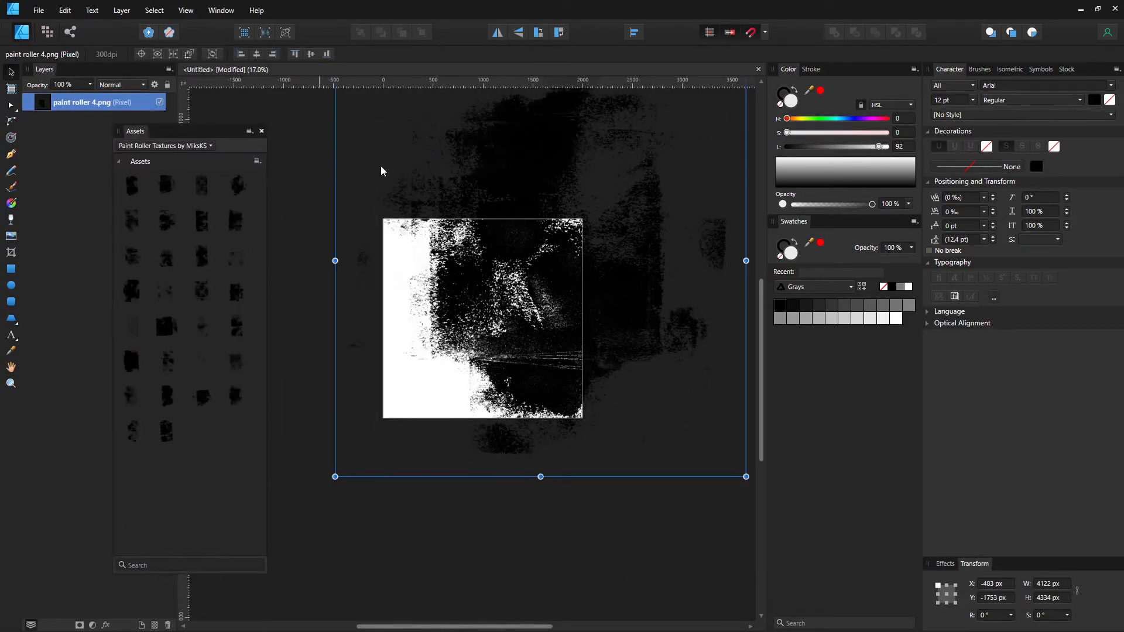
# Scale down the placed paint roller texture and position it over the artboard
pyautogui.scroll(-3, 540, 182)
pyautogui.moveTo(641, 151); pyautogui.dragTo(535, 284)
pyautogui.moveTo(467, 354); pyautogui.dragTo(495, 327)
pyautogui.scroll(4, 491, 327)
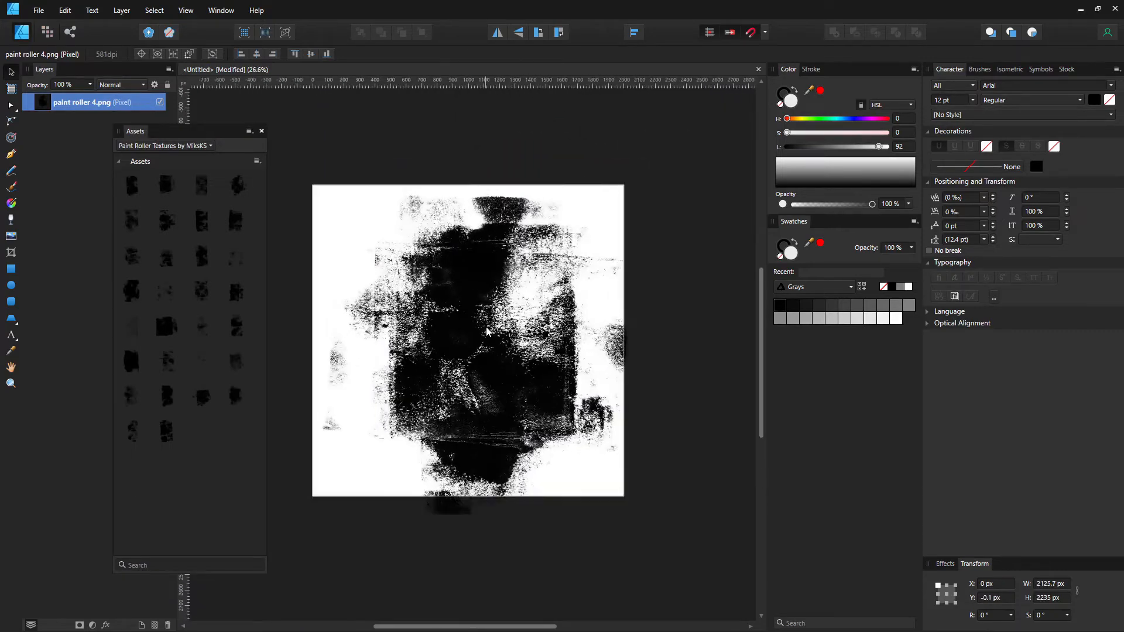
pyautogui.scroll(1, 486, 327)
pyautogui.moveTo(683, 578); pyautogui.dragTo(603, 501)
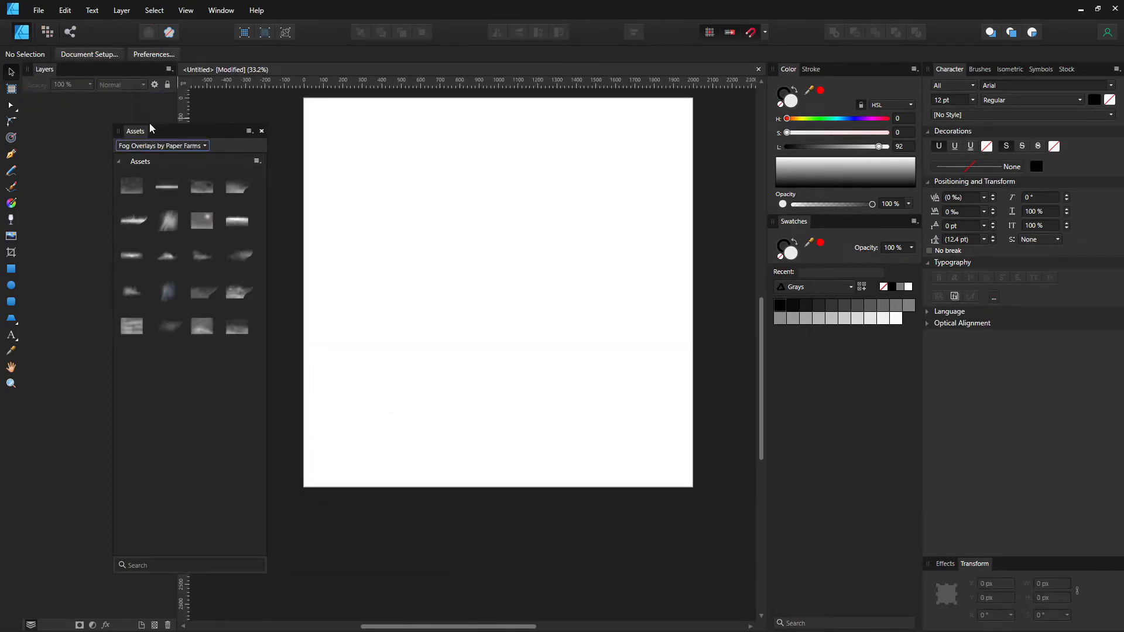
# Move the Assets panel over the artboard, and create a new asset category
pyautogui.moveTo(150, 124); pyautogui.dragTo(471, 148)
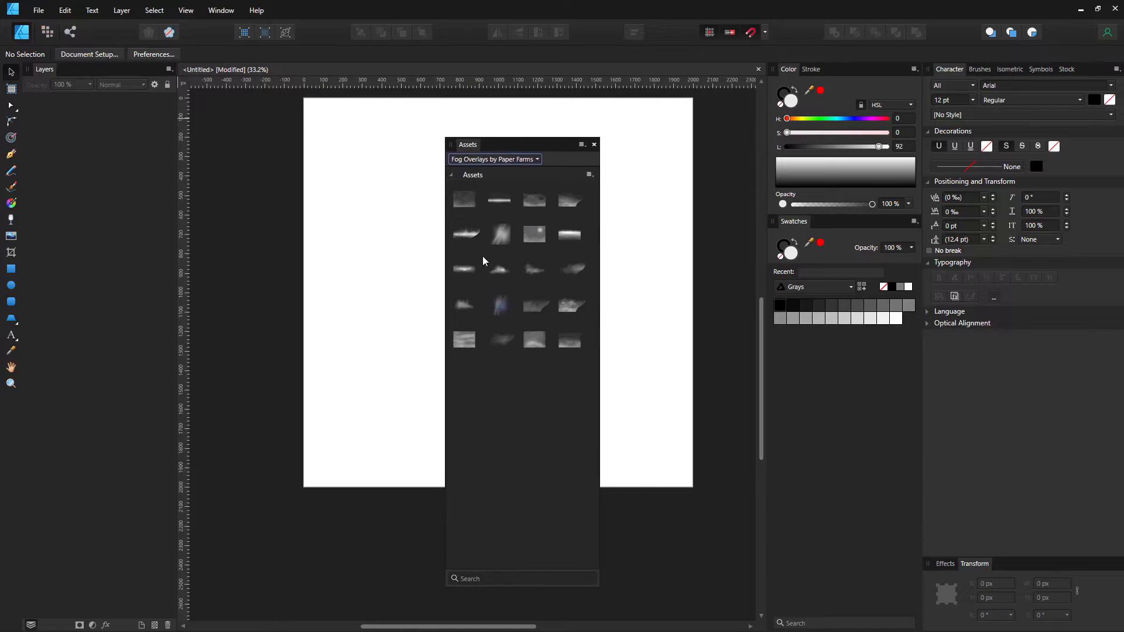
pyautogui.click(451, 176)
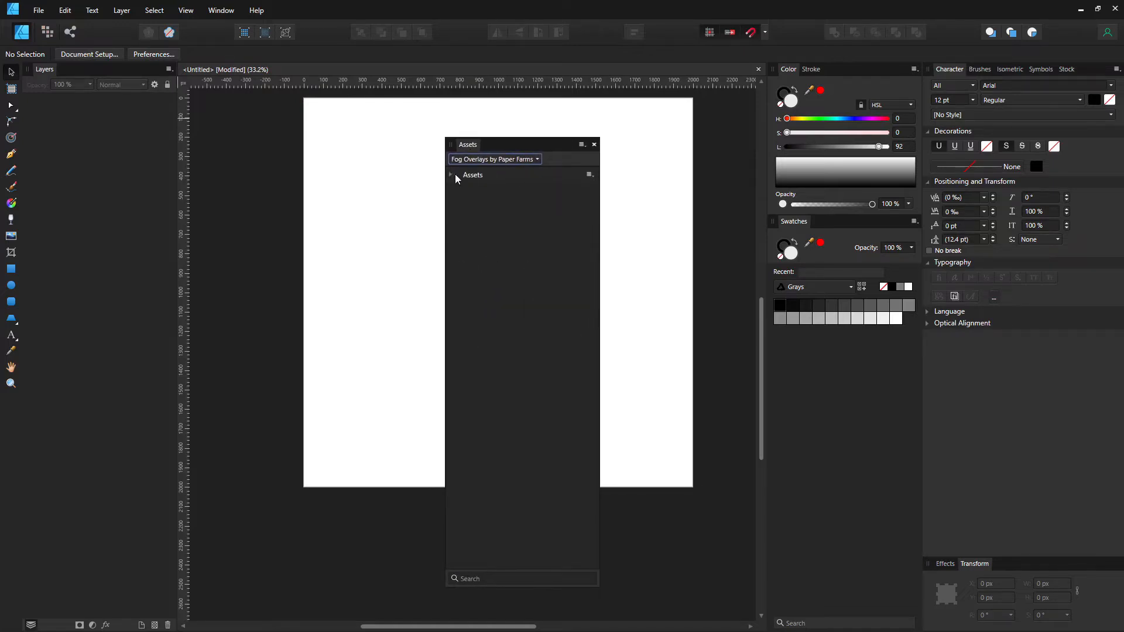
pyautogui.click(583, 146)
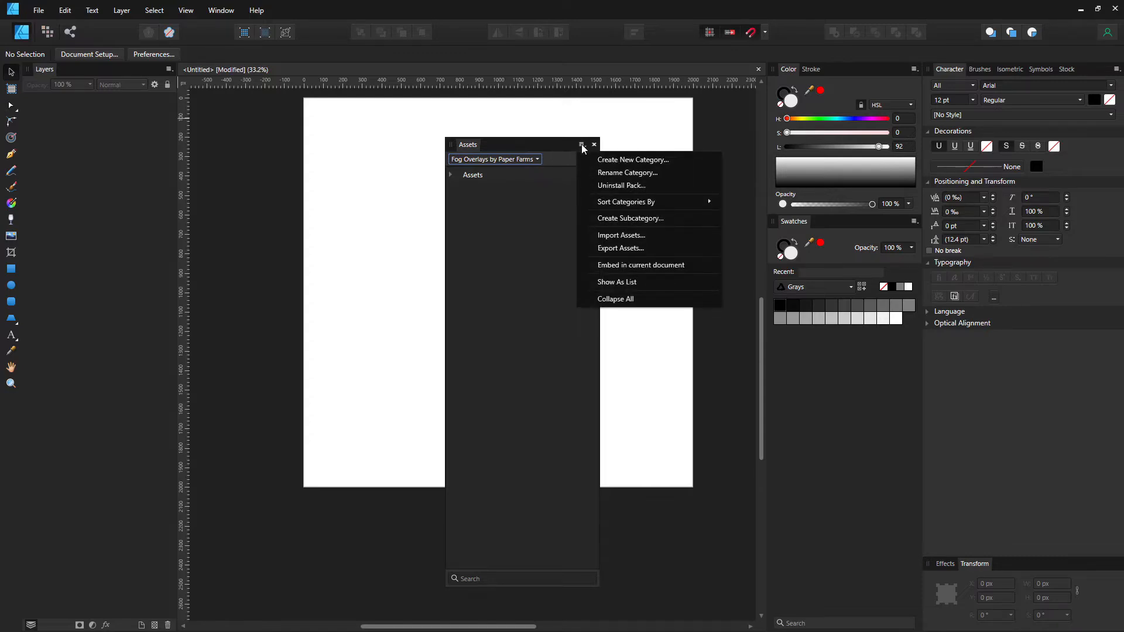
pyautogui.click(616, 159)
pyautogui.click(486, 159)
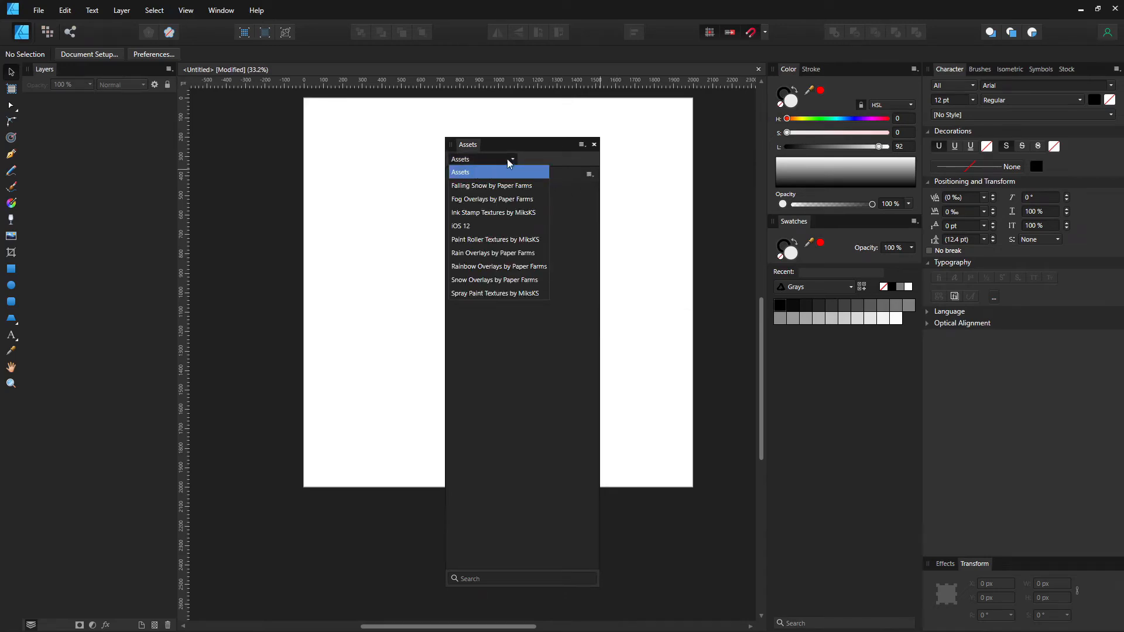
pyautogui.click(582, 145)
# Rename the new asset category to Test and check it in the category list
pyautogui.click(582, 144)
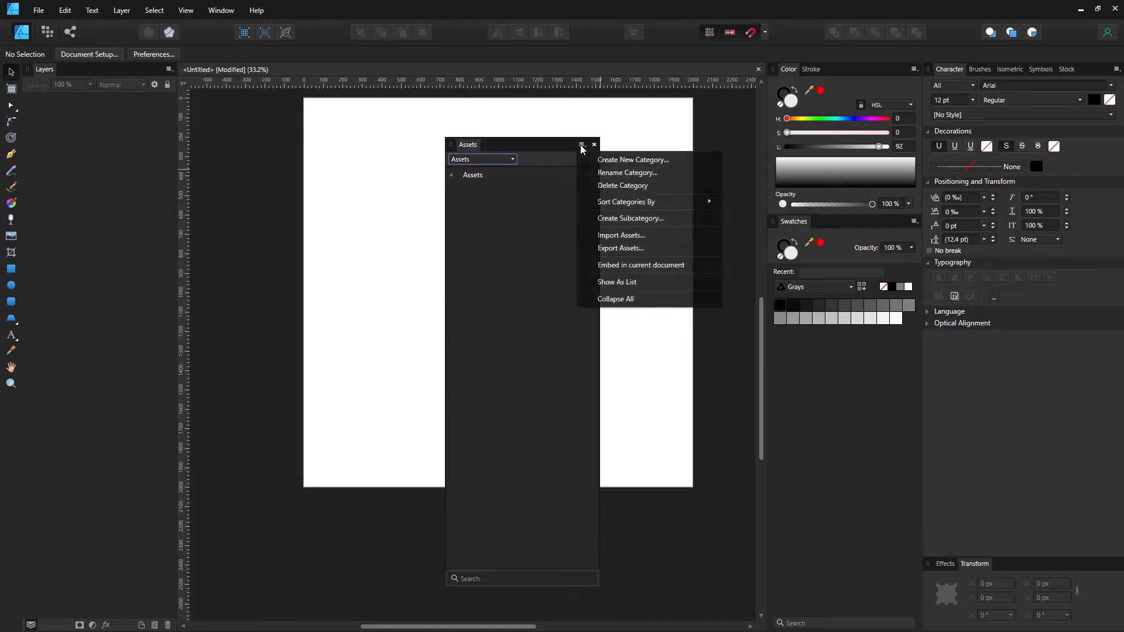
pyautogui.click(612, 173)
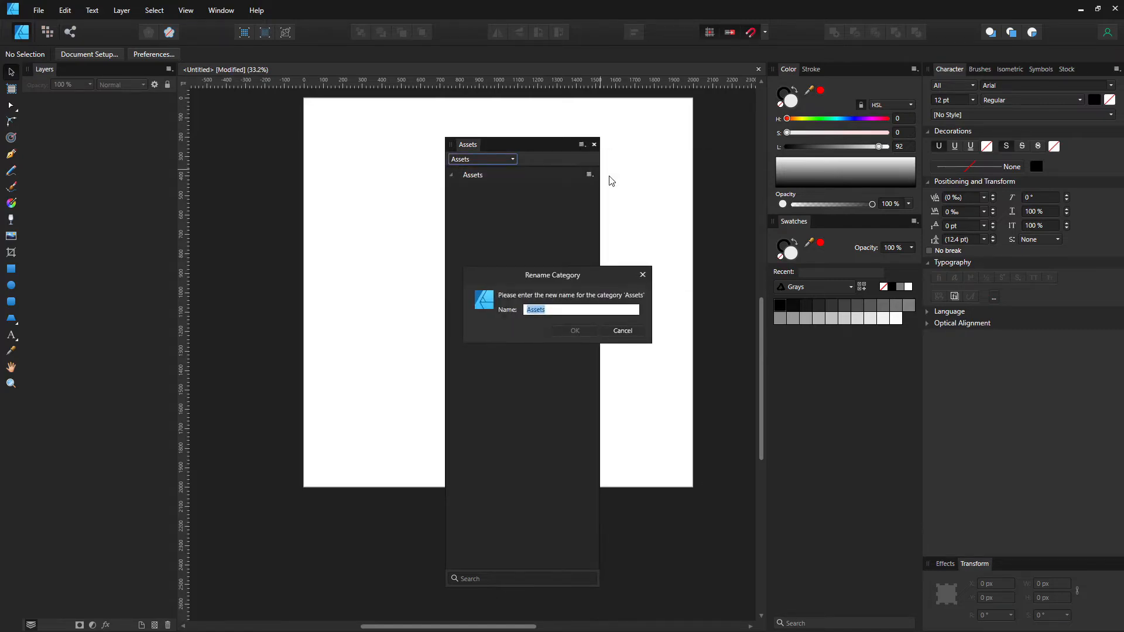
pyautogui.write('Test')
pyautogui.press('Return')
pyautogui.click(473, 161)
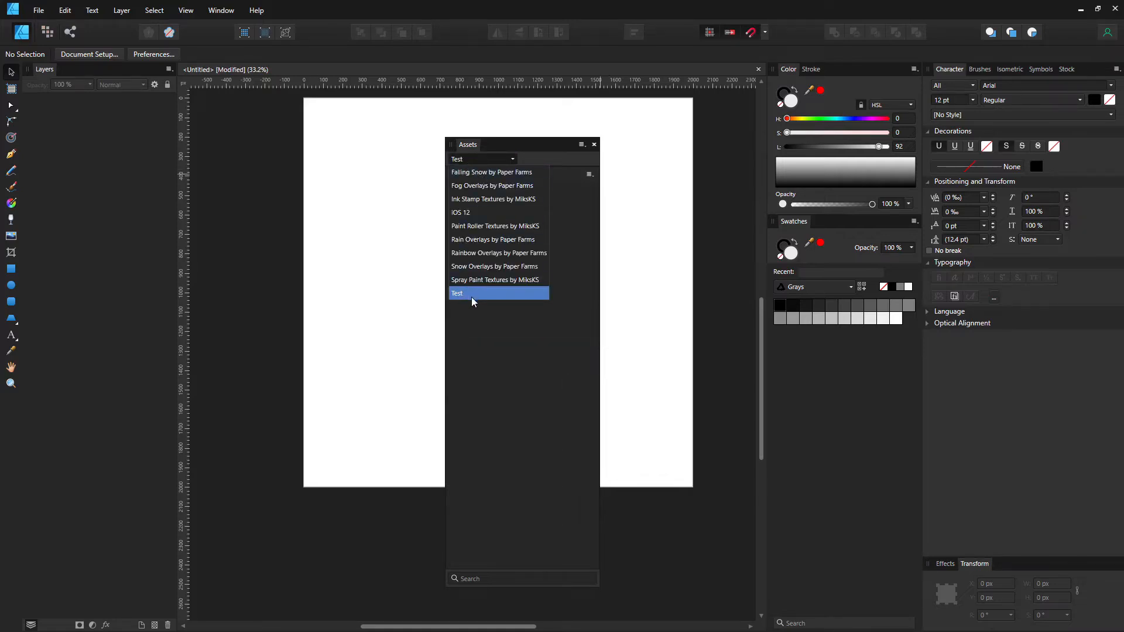
pyautogui.click(566, 215)
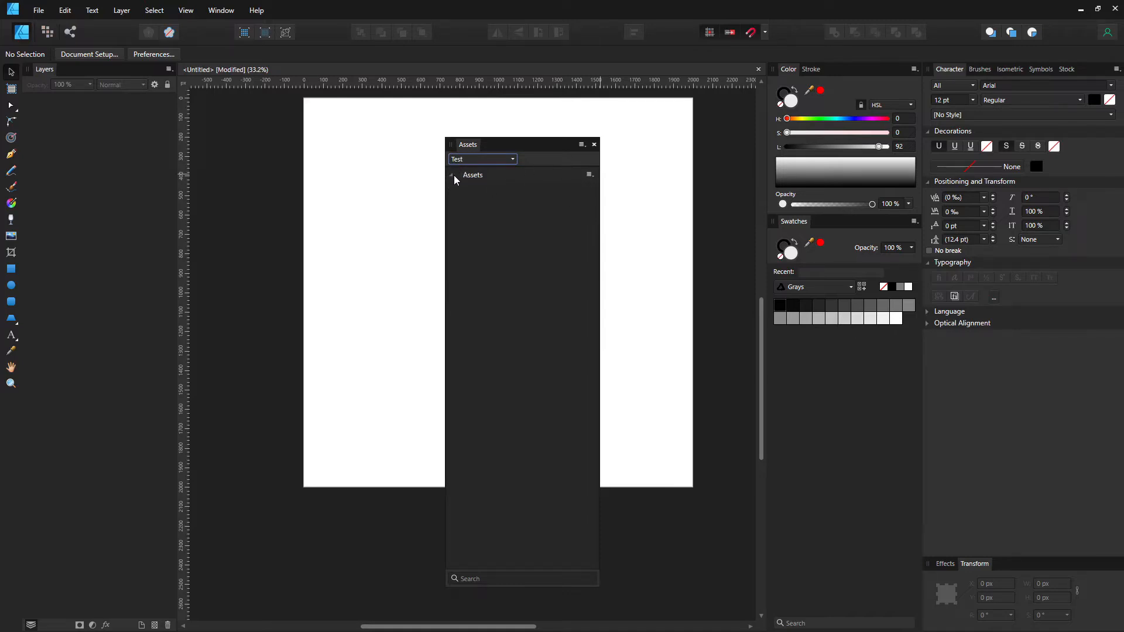
pyautogui.click(485, 174)
pyautogui.click(589, 174)
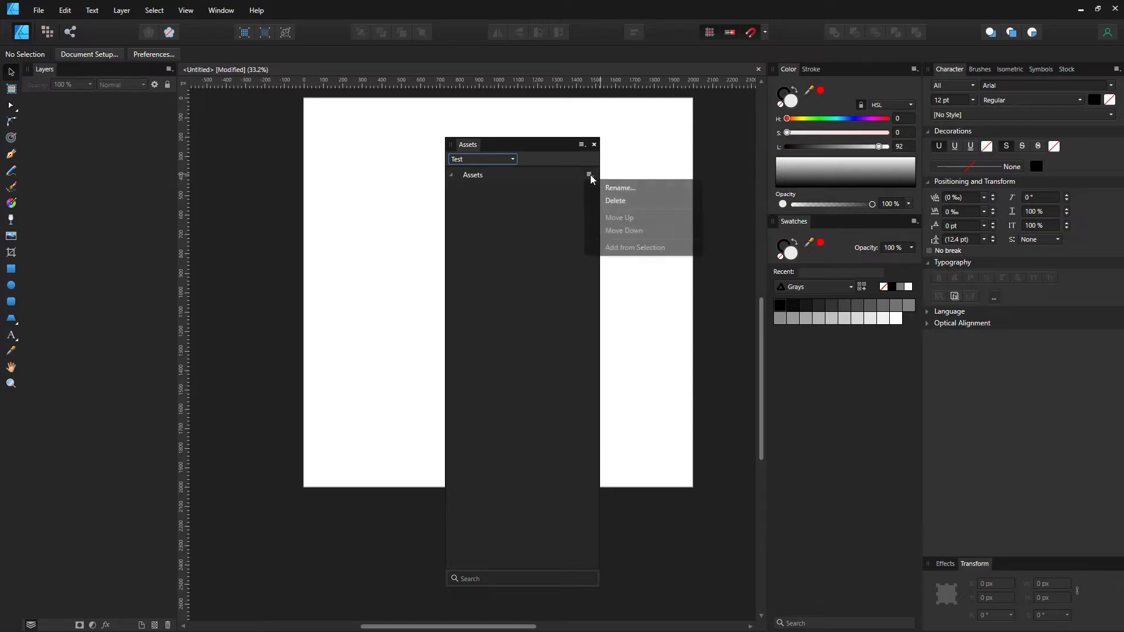
pyautogui.click(582, 144)
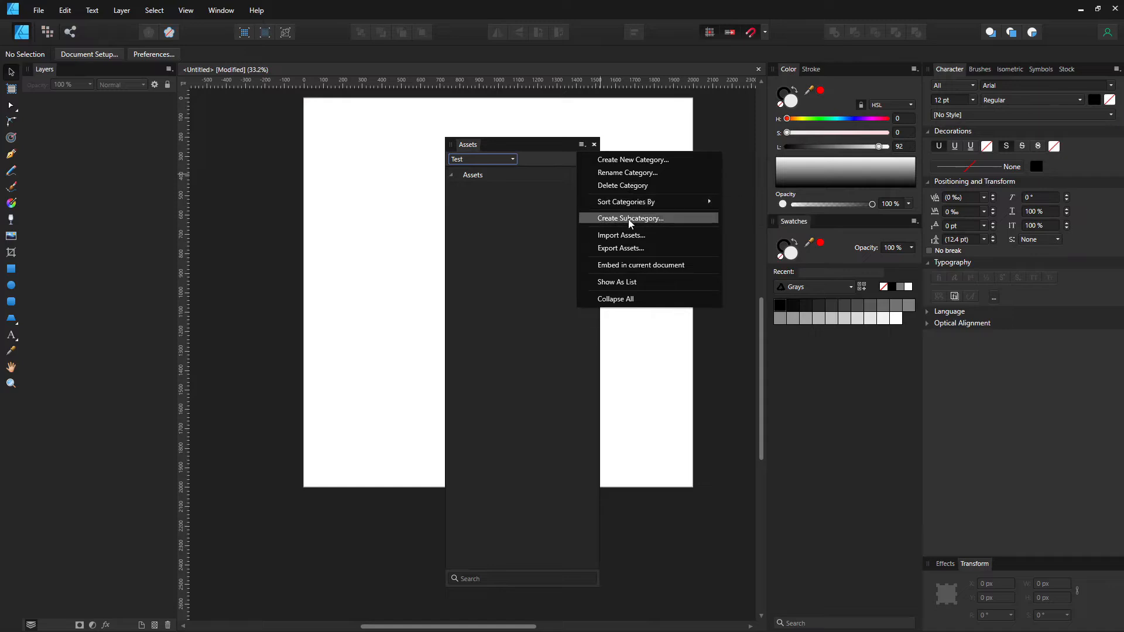
pyautogui.moveTo(638, 206)
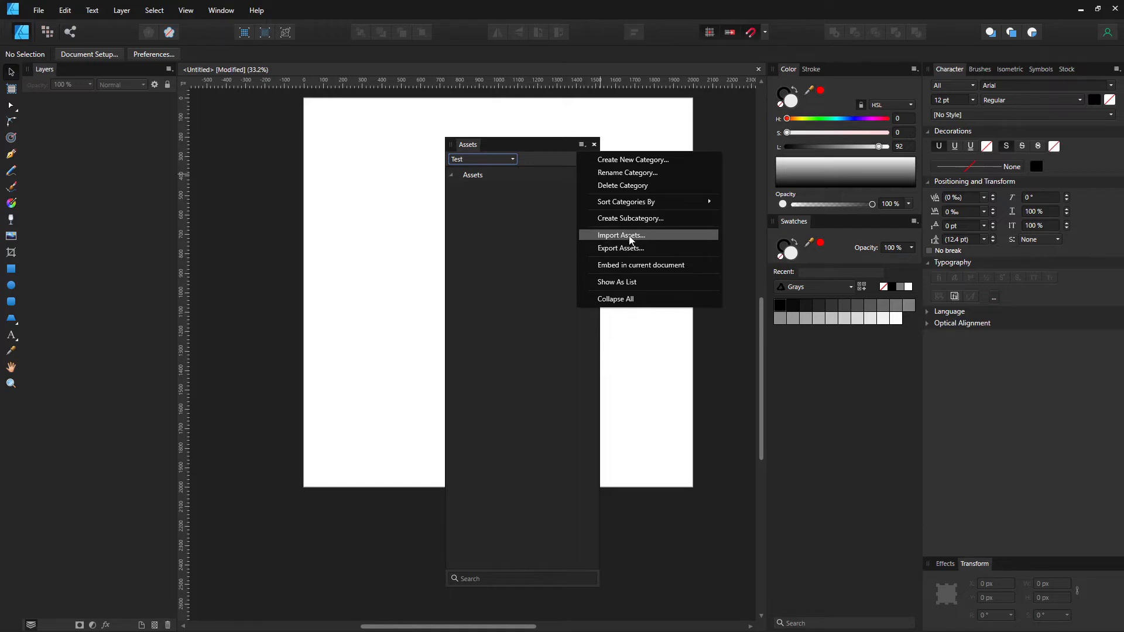
# Check which file type the asset import accepts, without importing anything
pyautogui.click(630, 240)
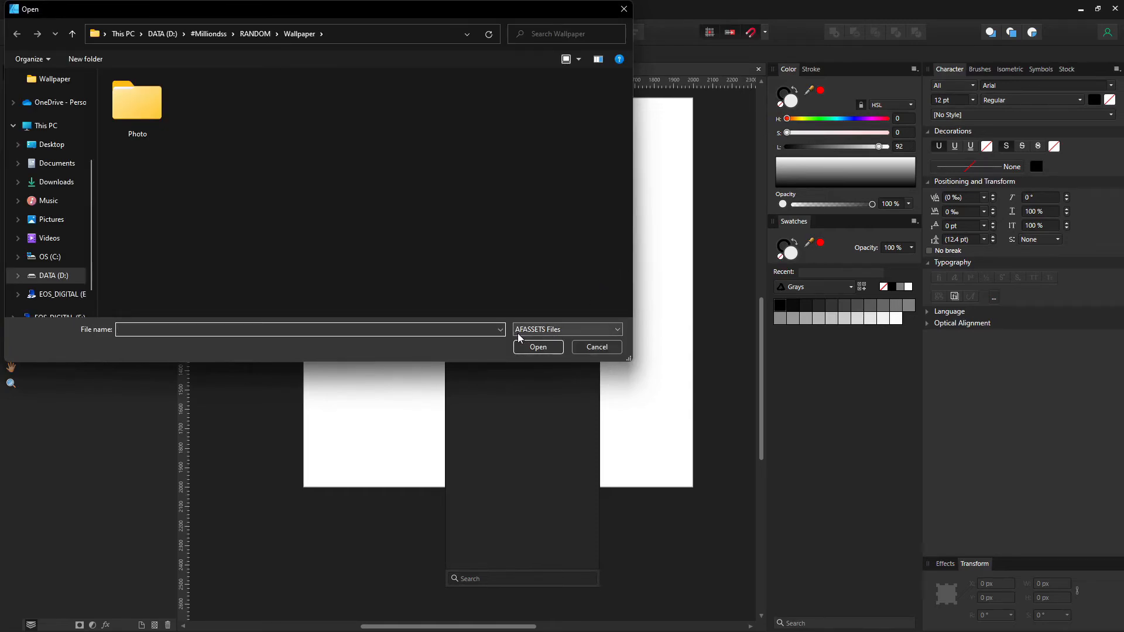
pyautogui.click(551, 334)
pyautogui.click(554, 337)
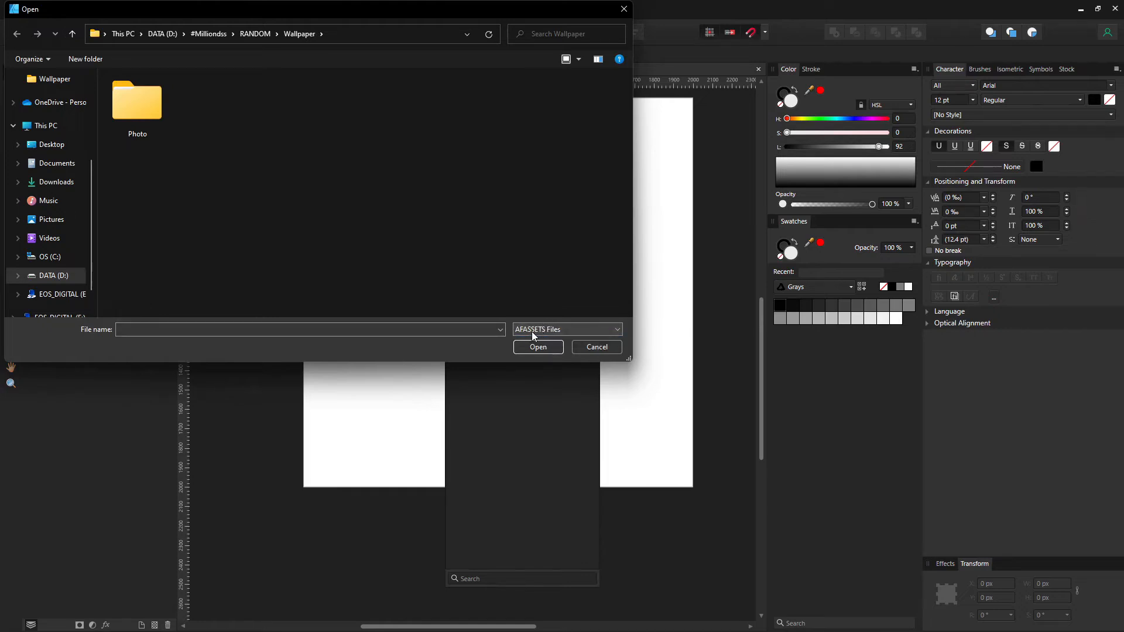
pyautogui.click(582, 346)
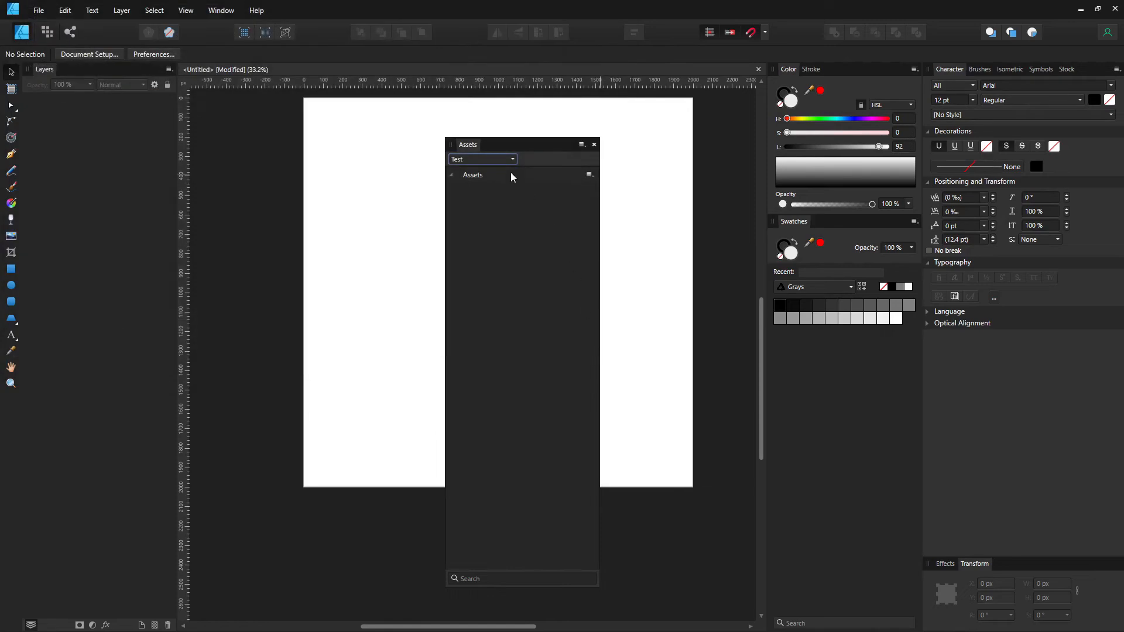
# Switch the Assets panel to the Falling Snow category and expand its subcategory
pyautogui.click(582, 146)
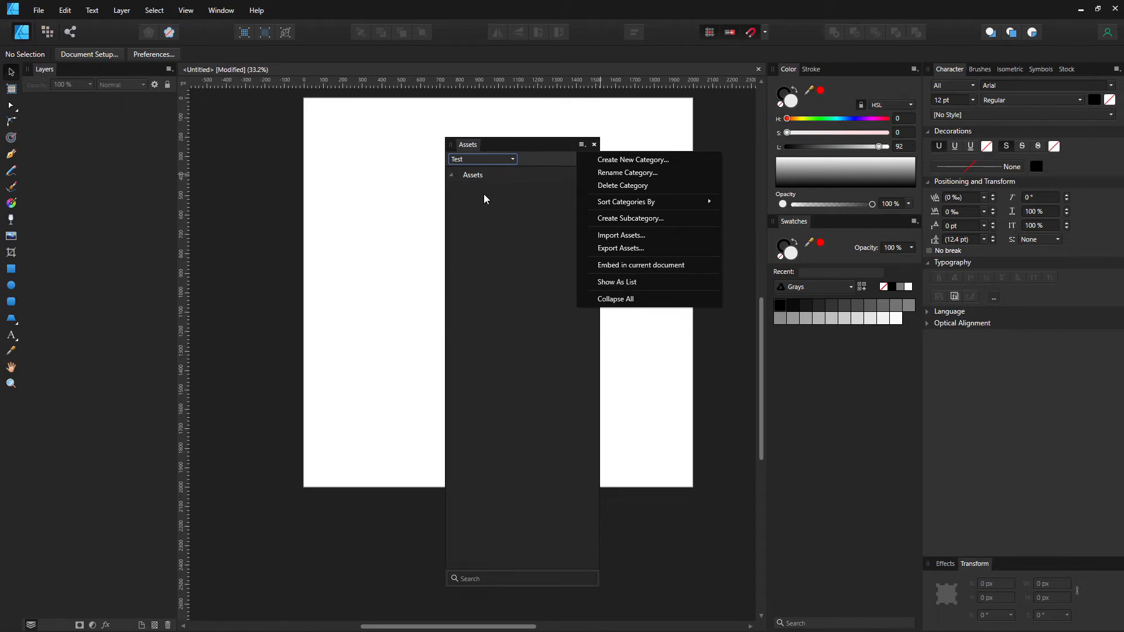
pyautogui.click(475, 158)
pyautogui.click(475, 169)
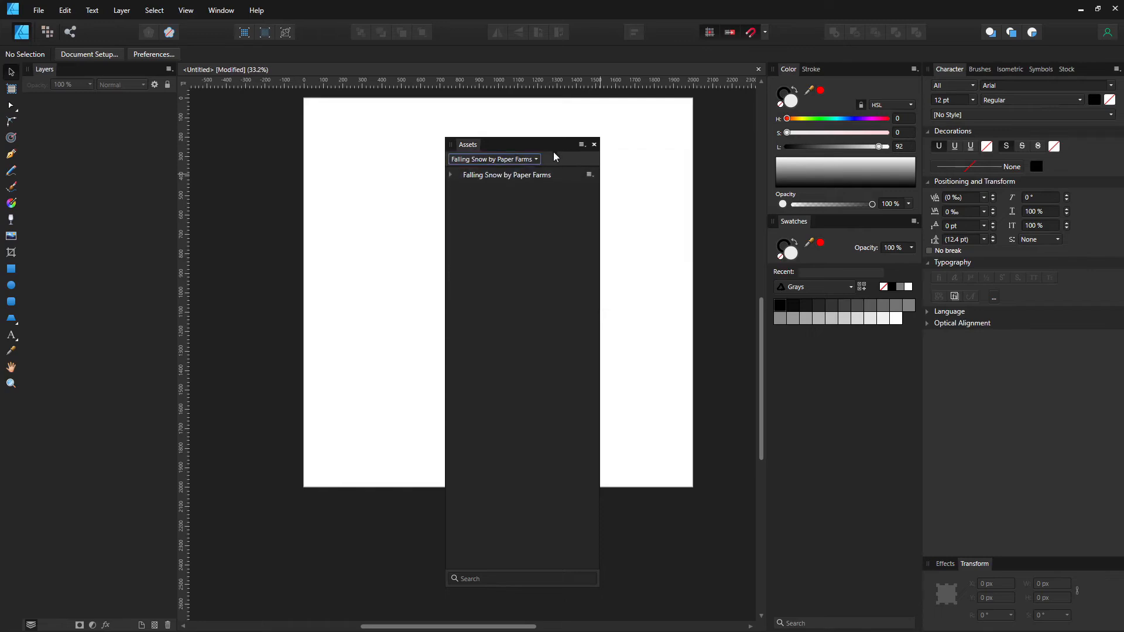
pyautogui.click(581, 146)
pyautogui.click(458, 180)
pyautogui.click(451, 175)
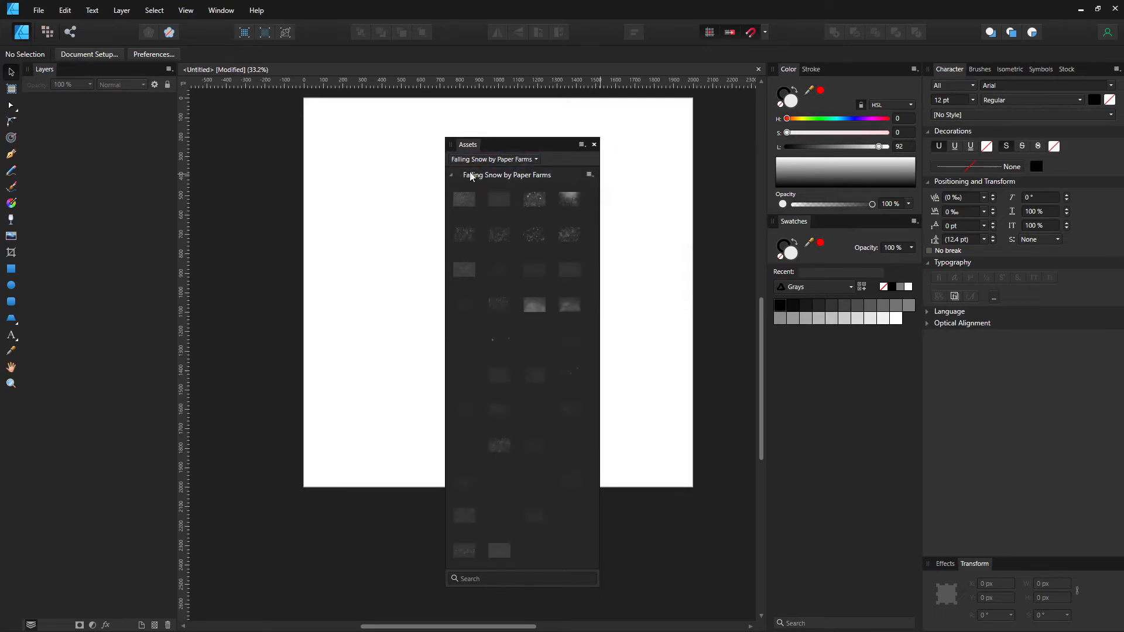
# Display the Falling Snow assets as a list with their file names
pyautogui.click(583, 148)
pyautogui.click(650, 285)
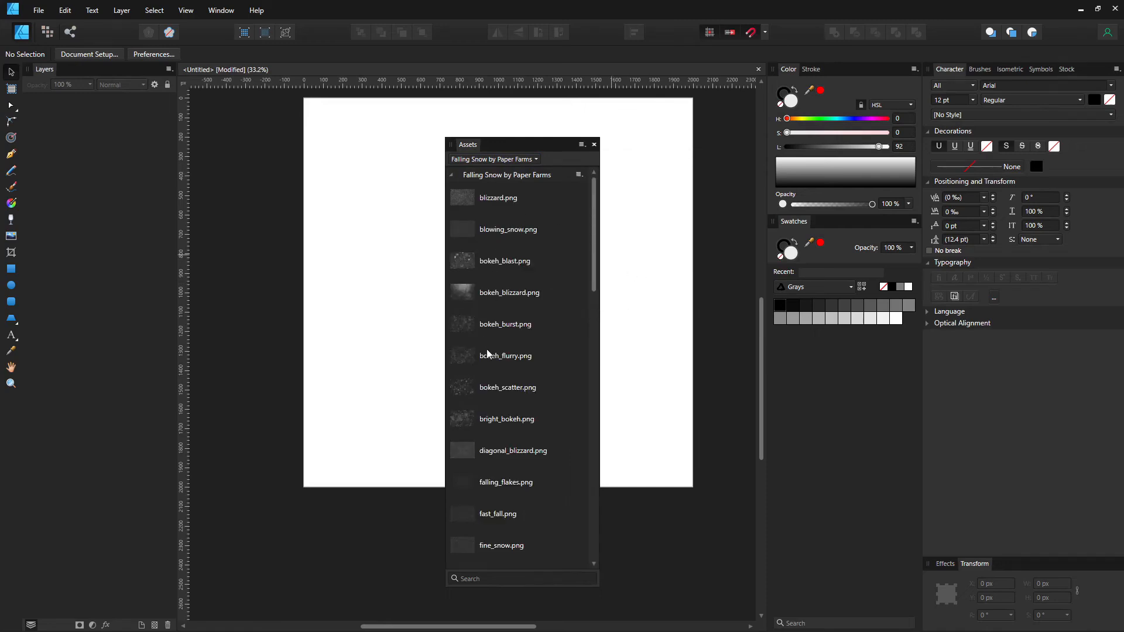
pyautogui.moveTo(593, 199)
pyautogui.mouseDown()
pyautogui.moveTo(601, 326)
pyautogui.moveTo(594, 196)
pyautogui.mouseUp()
pyautogui.click(583, 146)
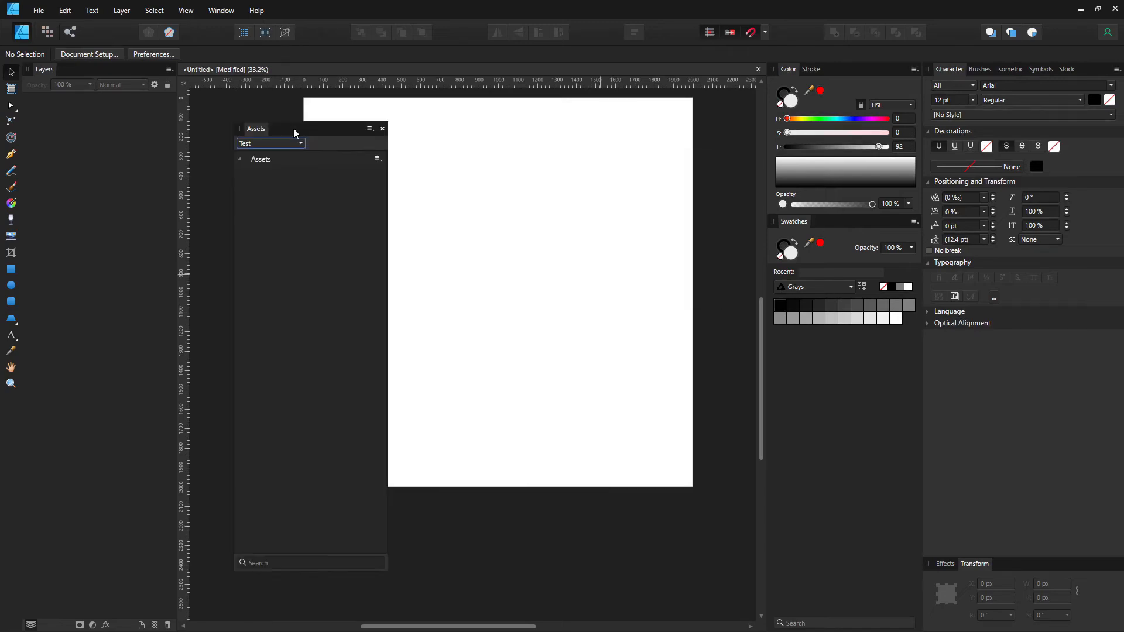
# Browse the Fog Overlays category in the Assets panel, then return the panel to the Test category
pyautogui.moveTo(295, 131)
pyautogui.mouseDown()
pyautogui.moveTo(284, 111)
pyautogui.moveTo(228, 121)
pyautogui.moveTo(302, 128)
pyautogui.moveTo(304, 215)
pyautogui.moveTo(310, 139)
pyautogui.mouseUp()
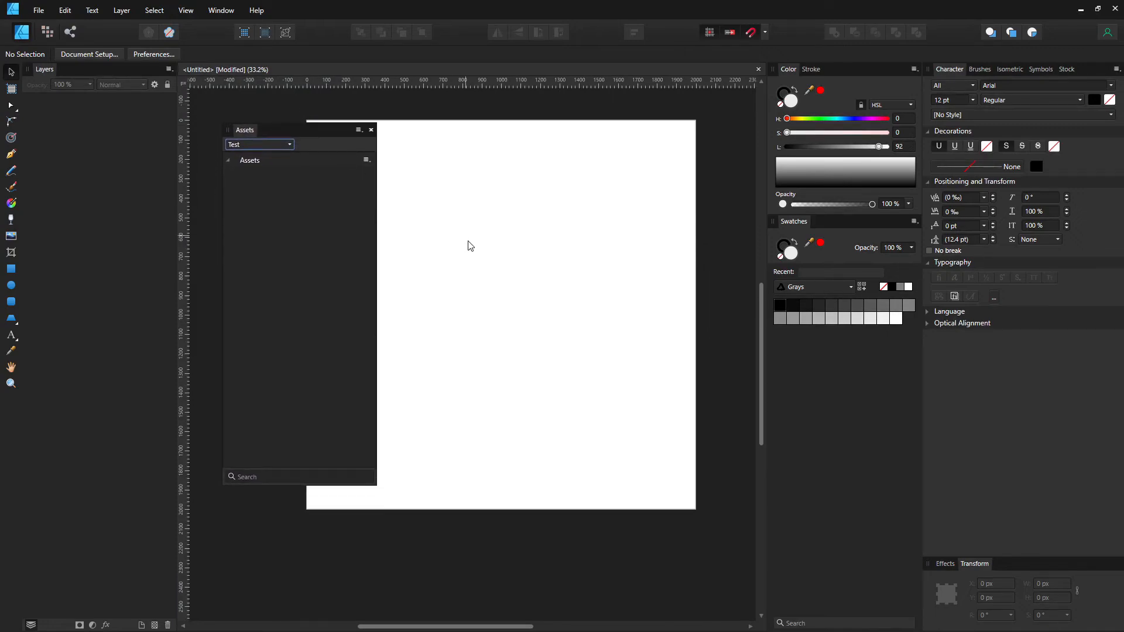
pyautogui.scroll(1, 439, 251)
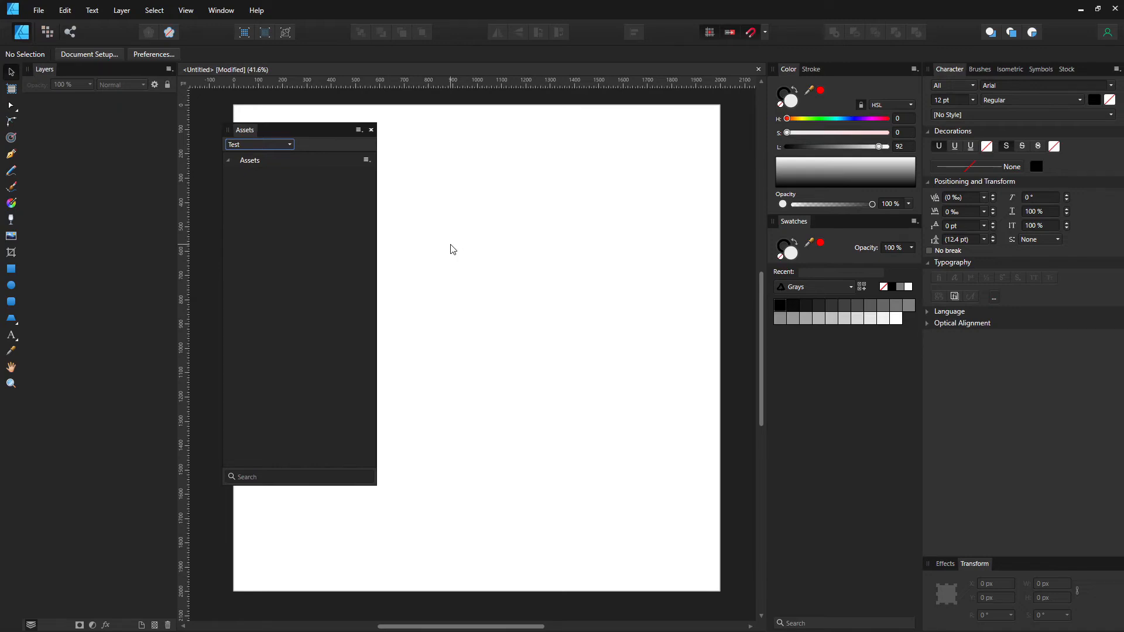
pyautogui.click(271, 147)
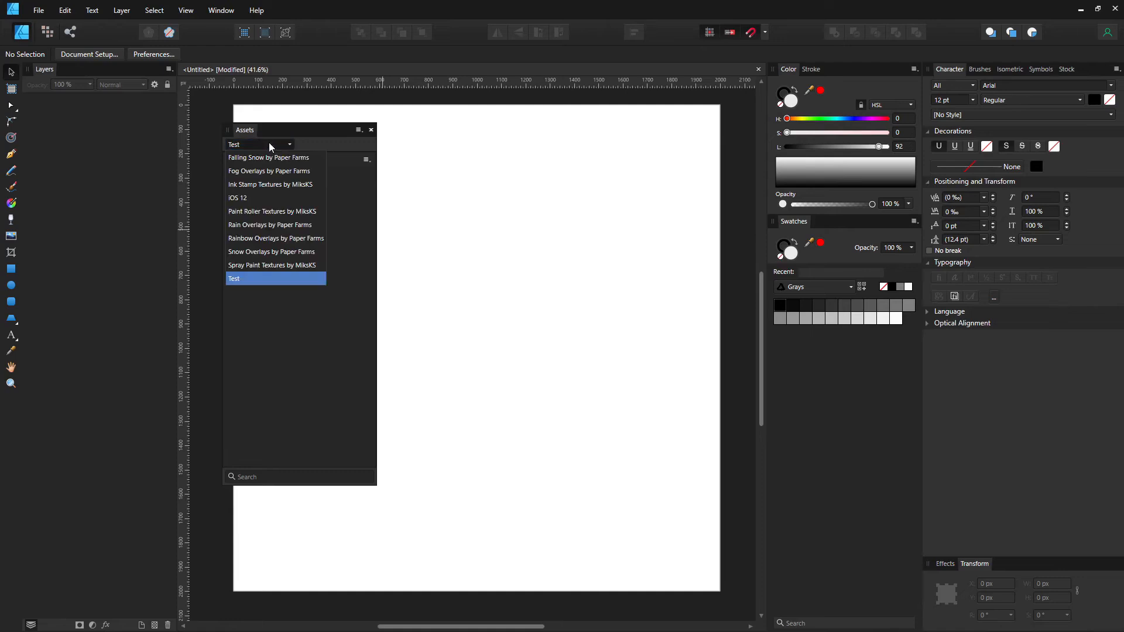
pyautogui.click(269, 171)
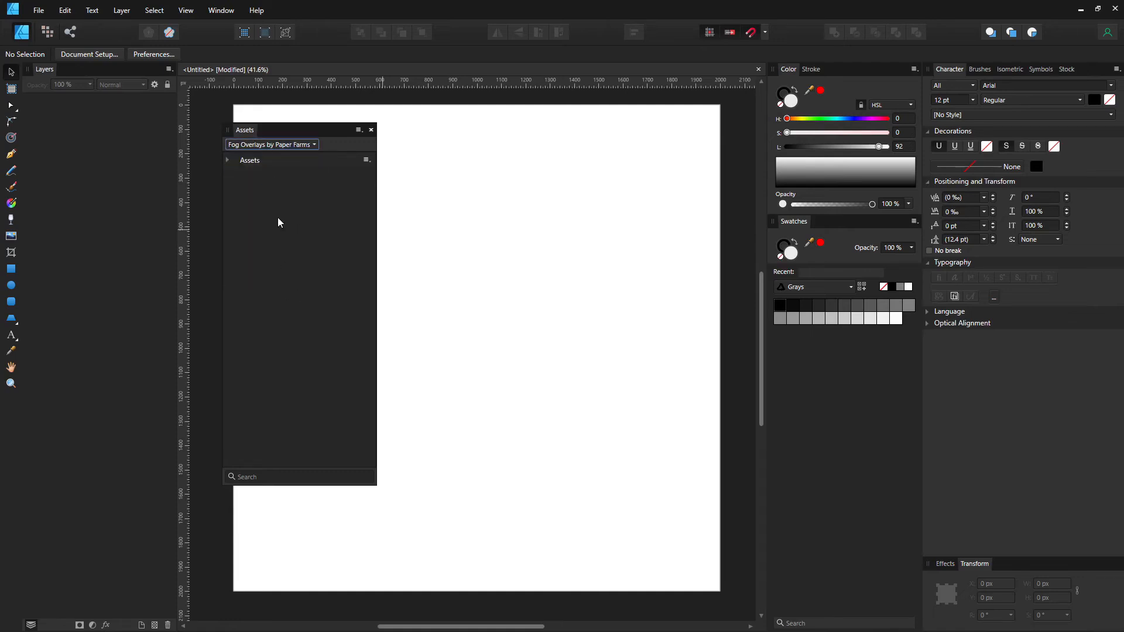
pyautogui.click(228, 160)
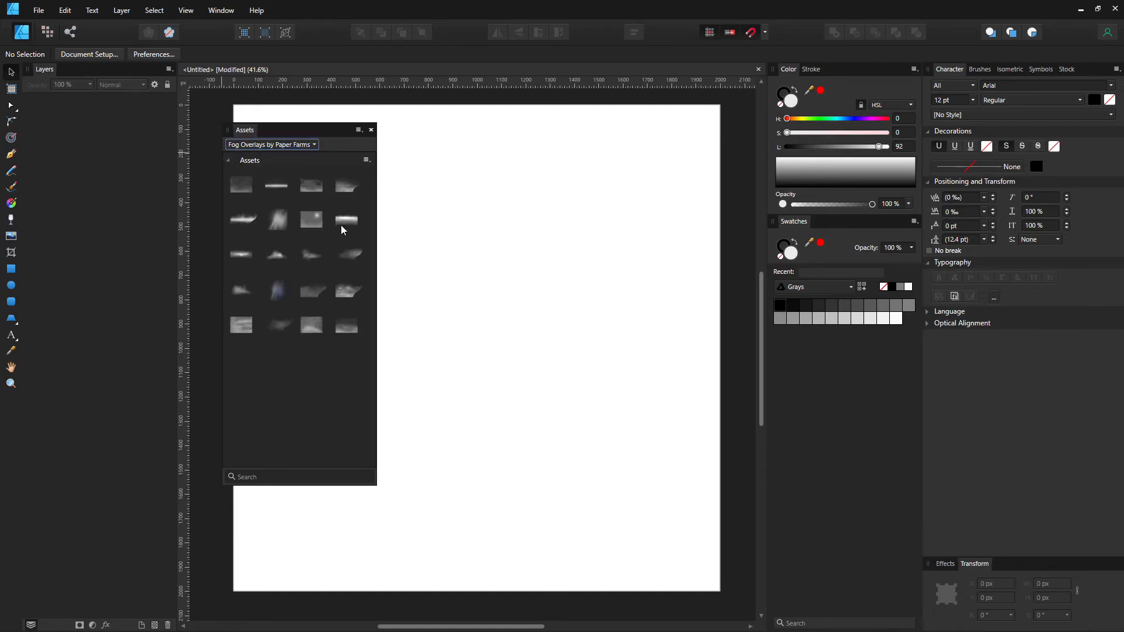
pyautogui.click(270, 146)
pyautogui.click(240, 279)
# Draw a circle about 640 px wide on the canvas, with no stroke and a dark gray fill of lightness 15
pyautogui.click(11, 285)
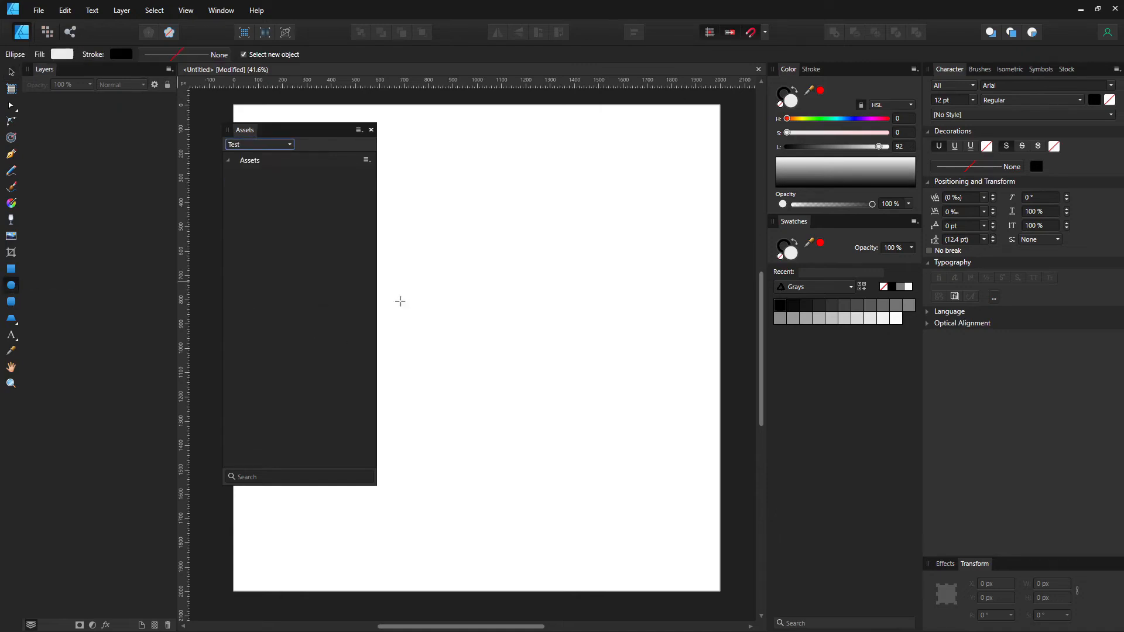
pyautogui.moveTo(539, 318); pyautogui.dragTo(618, 241)
pyautogui.click(780, 244)
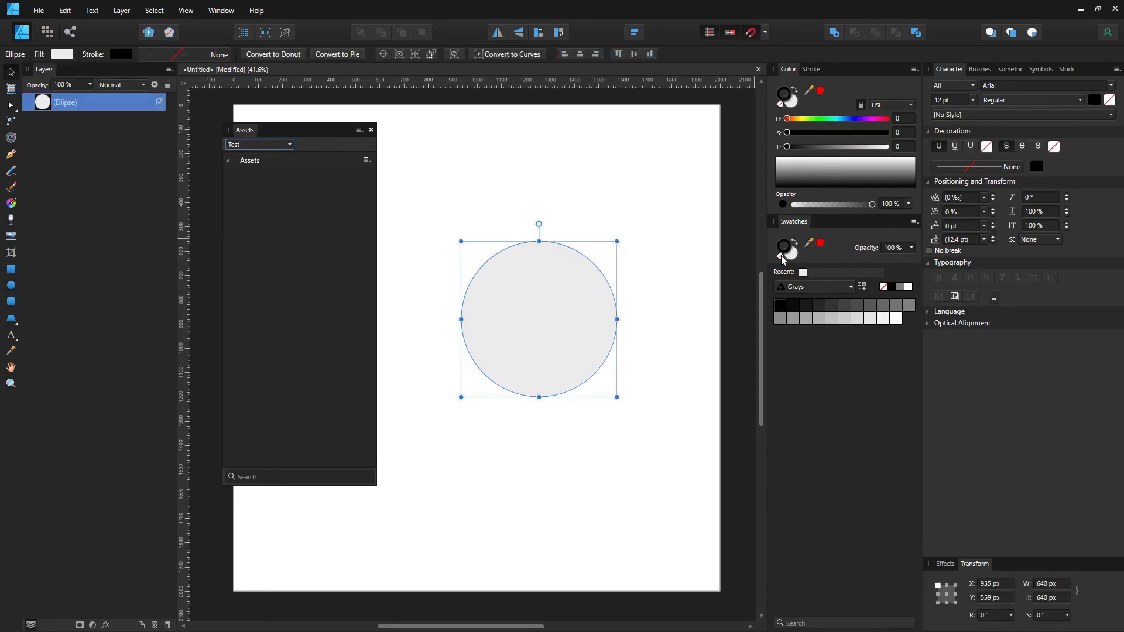
pyautogui.click(781, 257)
pyautogui.click(792, 254)
pyautogui.click(805, 147)
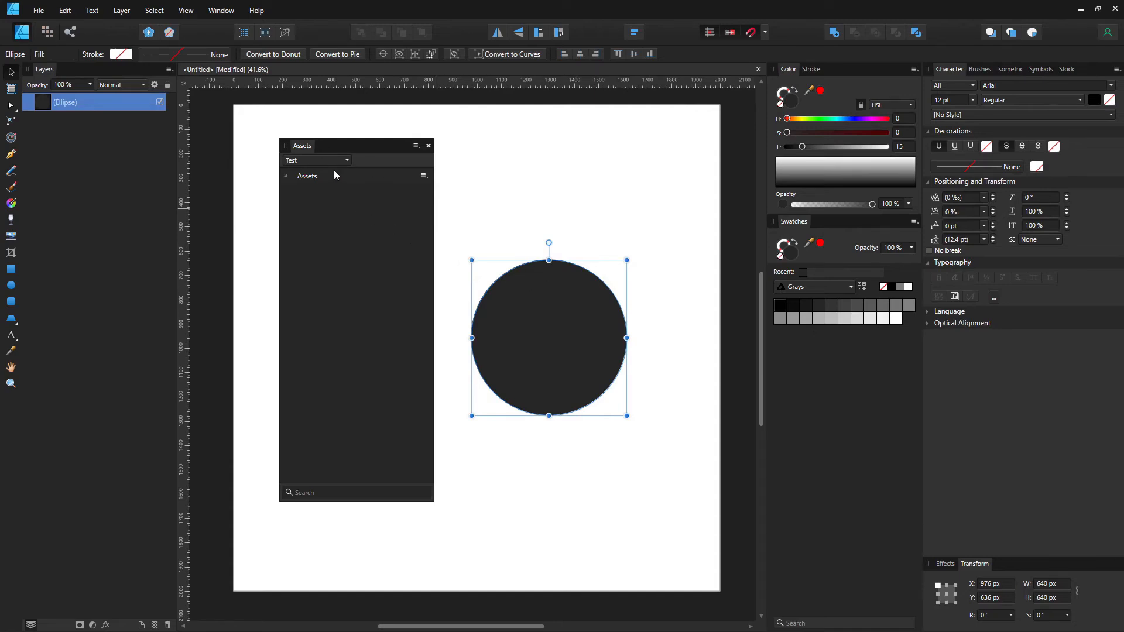
# Add the dark circle to the Test category as an asset and show the assets as a list
pyautogui.moveTo(571, 353); pyautogui.dragTo(315, 179)
pyautogui.moveTo(432, 274); pyautogui.dragTo(390, 253)
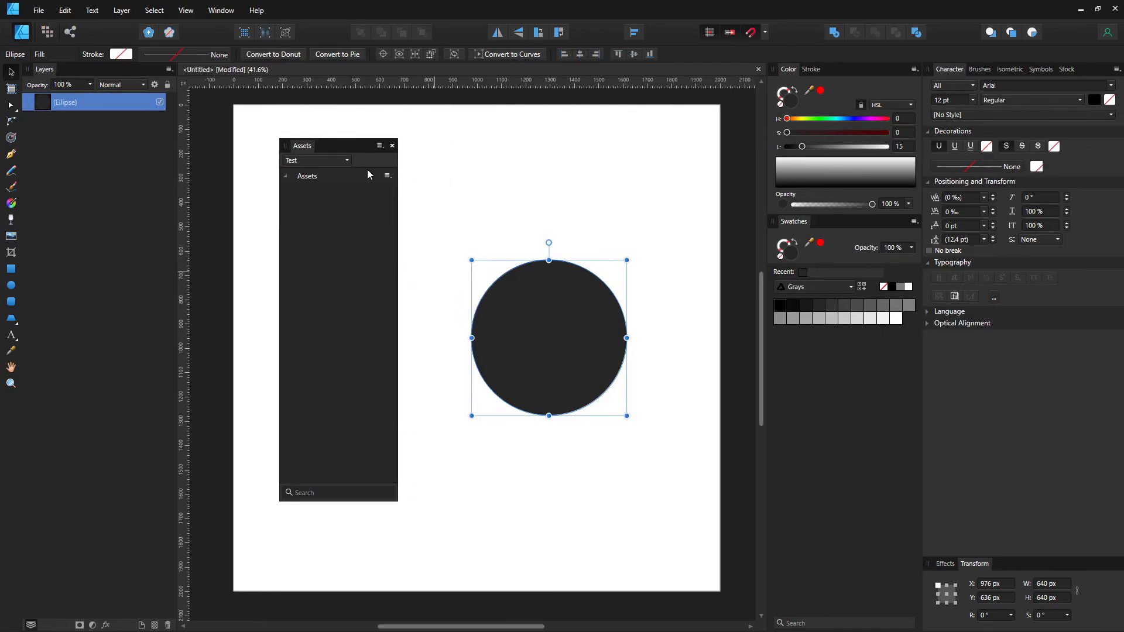
pyautogui.click(380, 147)
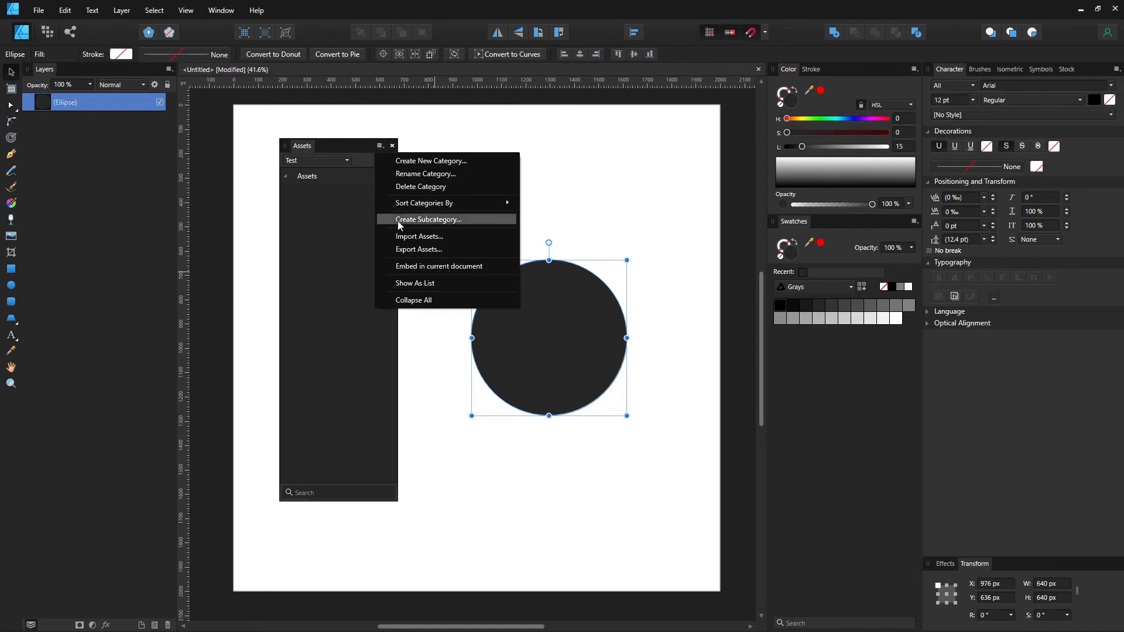
pyautogui.click(411, 283)
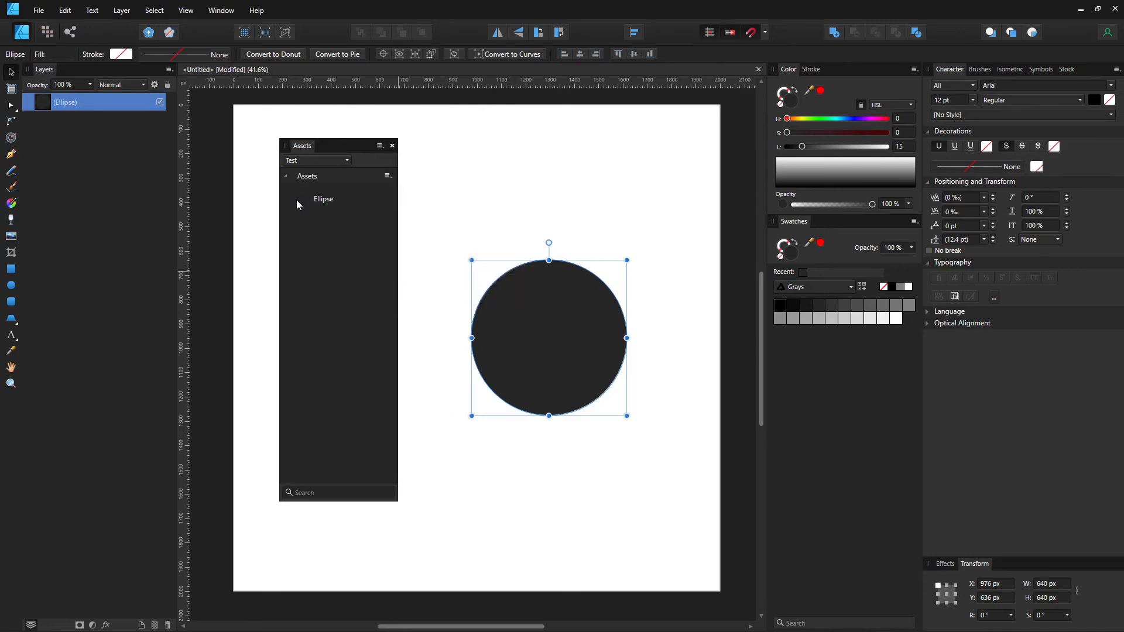
# Place a copy of the Ellipse asset on the canvas and arrange the two circles one above the other
pyautogui.moveTo(297, 199); pyautogui.dragTo(584, 398)
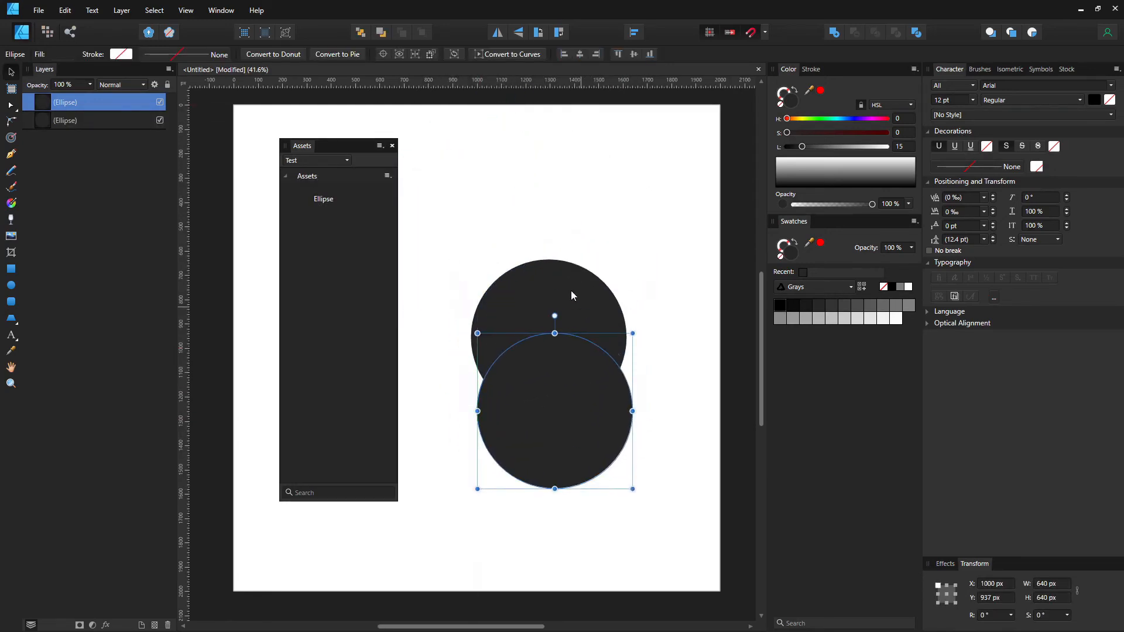
pyautogui.moveTo(552, 293); pyautogui.dragTo(567, 212)
pyautogui.moveTo(574, 365); pyautogui.dragTo(581, 377)
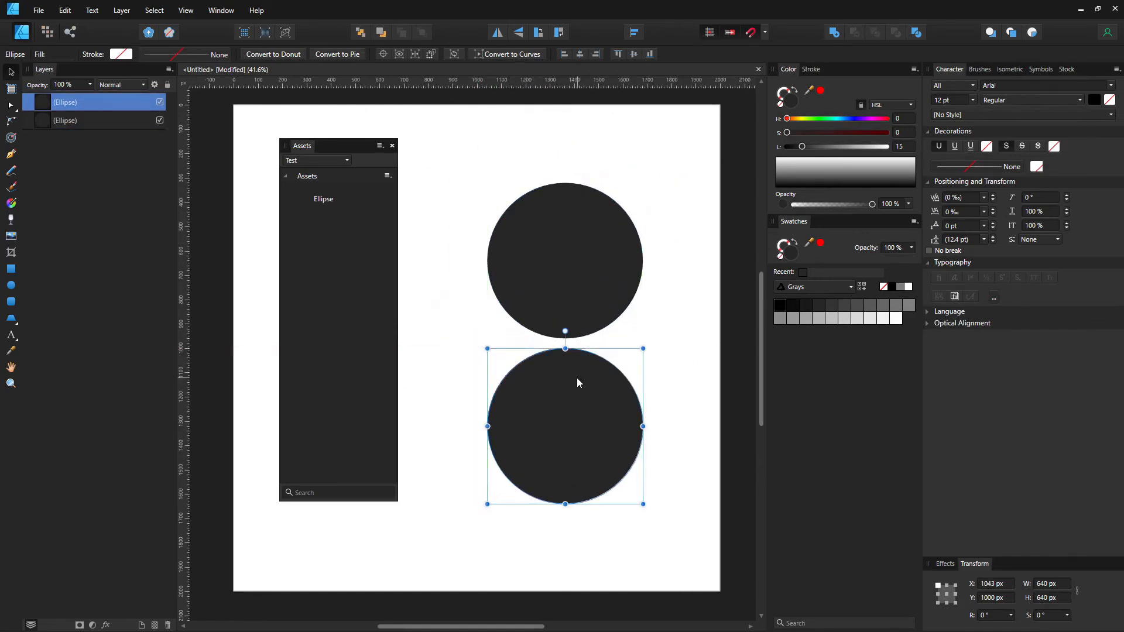
# Clear both circles from the canvas and delete the Ellipse asset from the Test category
pyautogui.rightClick(338, 201)
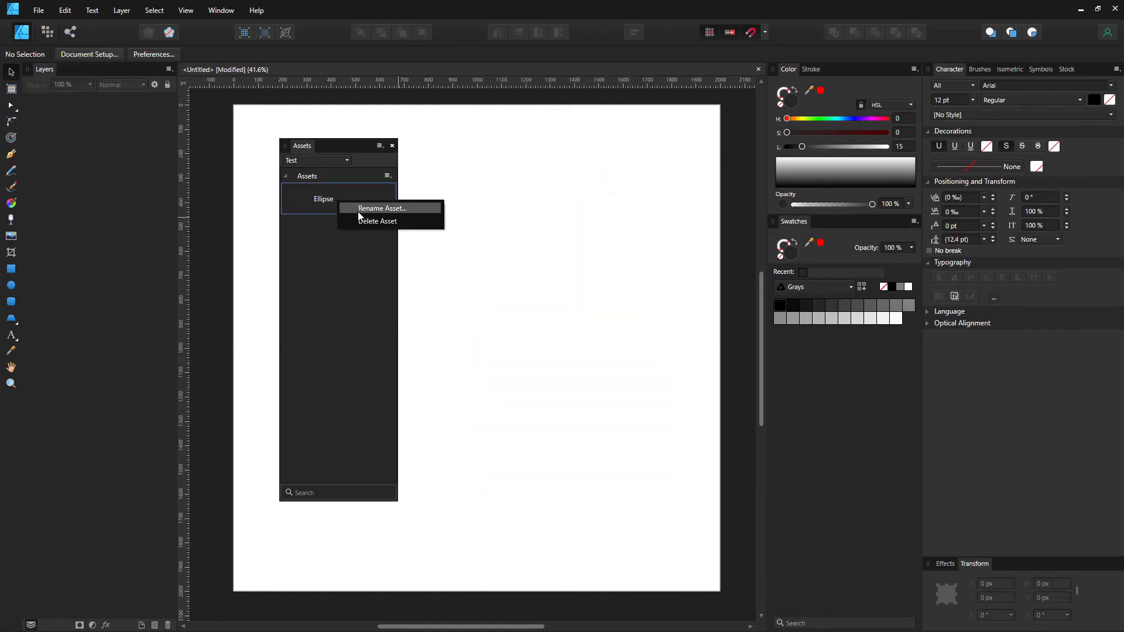
pyautogui.click(359, 221)
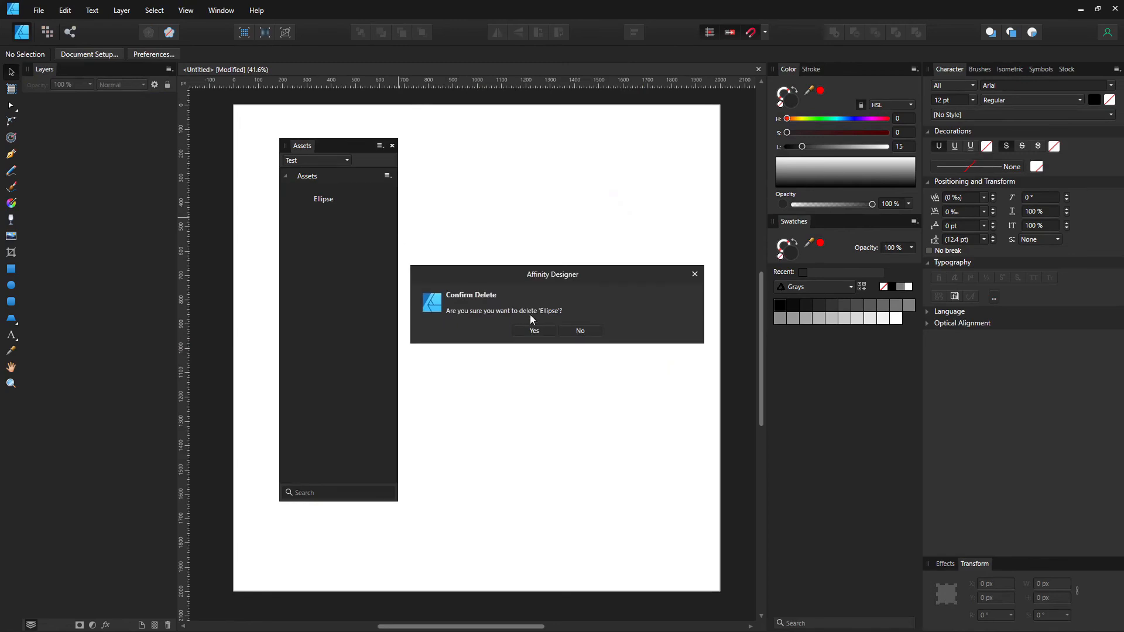
pyautogui.click(529, 329)
# Draw a square about 474 px wide on the canvas and fill it pink with saturation 79 and lightness 71
pyautogui.click(12, 270)
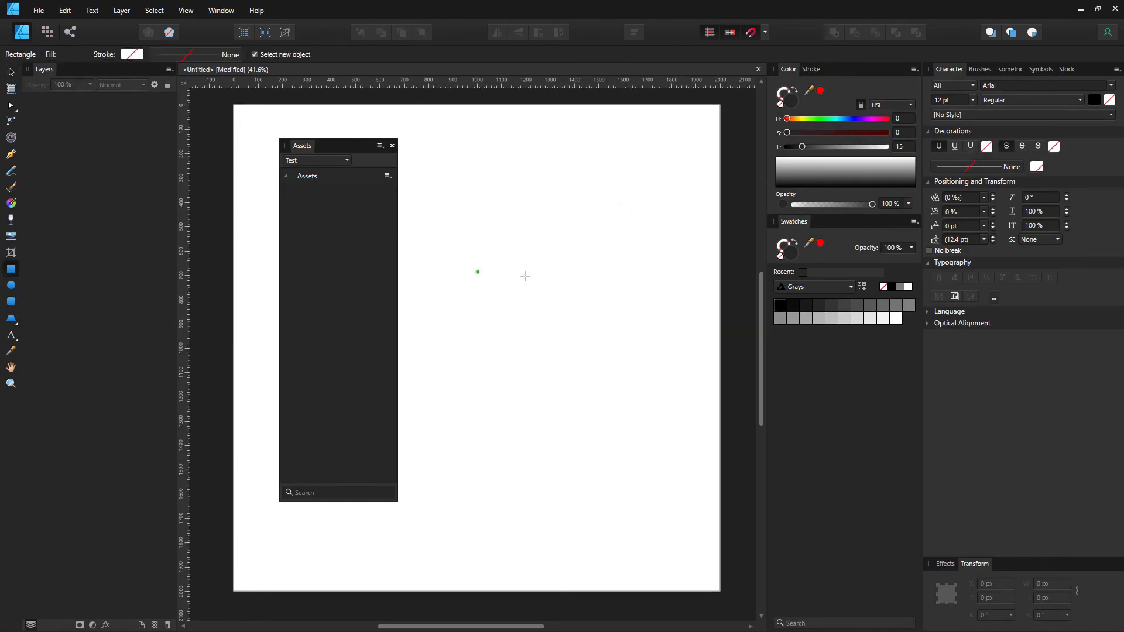
pyautogui.moveTo(526, 315)
pyautogui.mouseDown()
pyautogui.moveTo(605, 246)
pyautogui.moveTo(583, 257)
pyautogui.mouseUp()
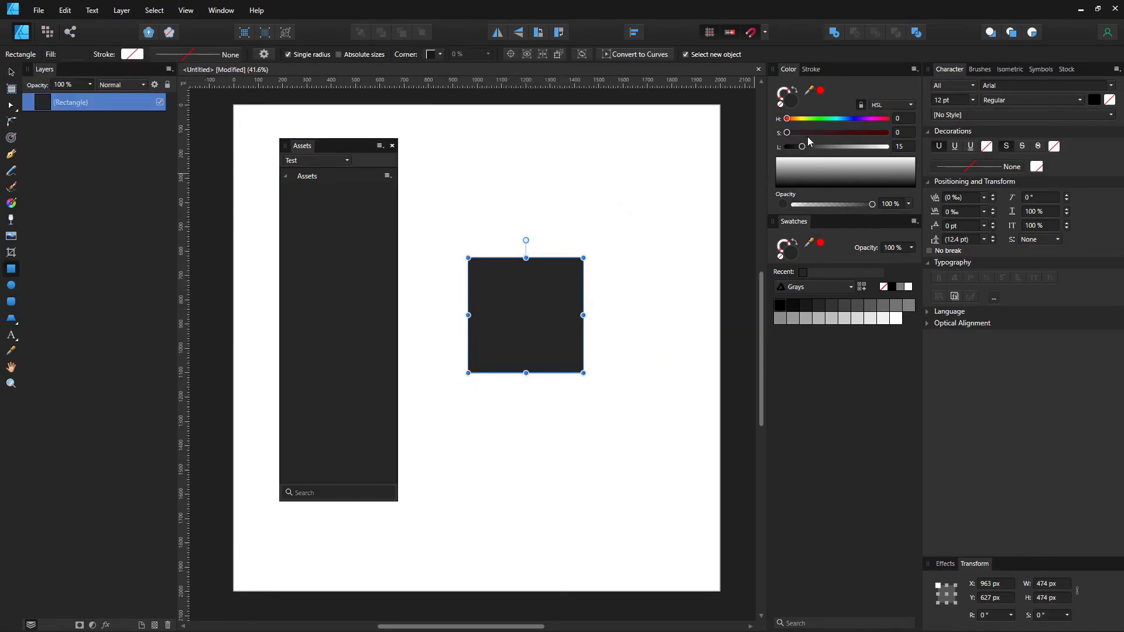
pyautogui.moveTo(812, 132); pyautogui.dragTo(859, 148)
# Add the pink square to the Test category as an asset and select the original square on the canvas
pyautogui.press('v')
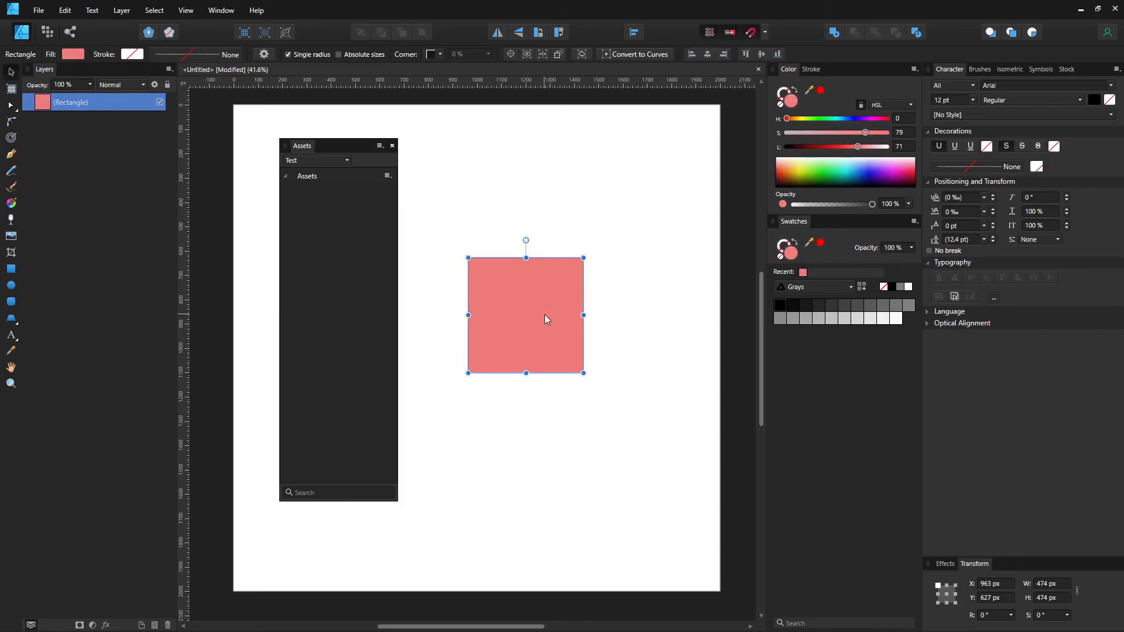
pyautogui.moveTo(558, 334); pyautogui.dragTo(303, 176)
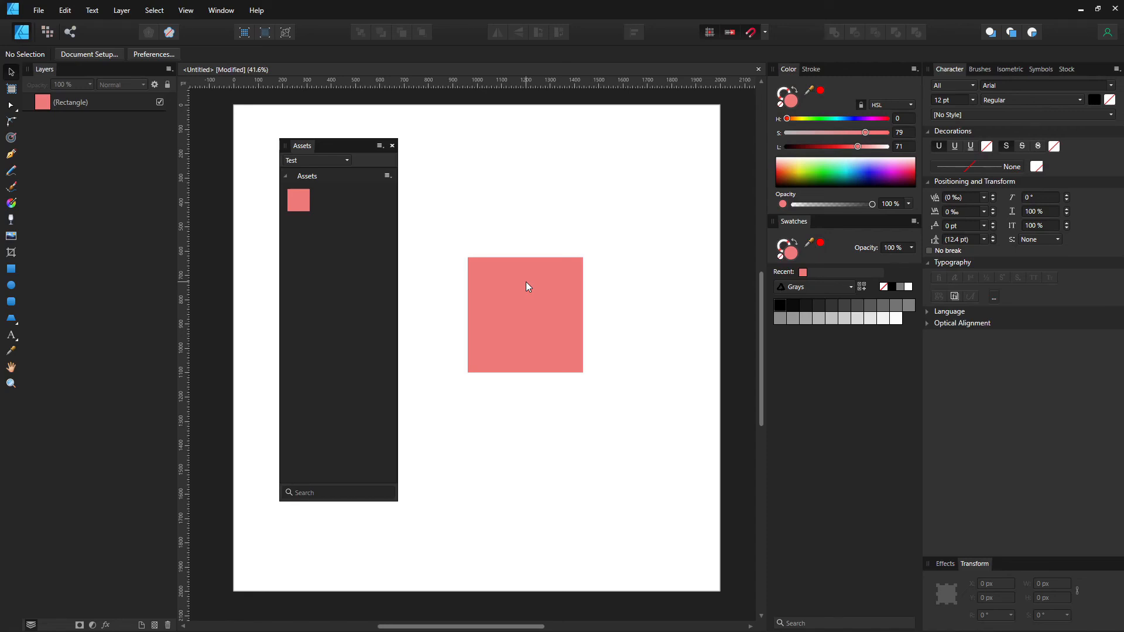
pyautogui.click(528, 286)
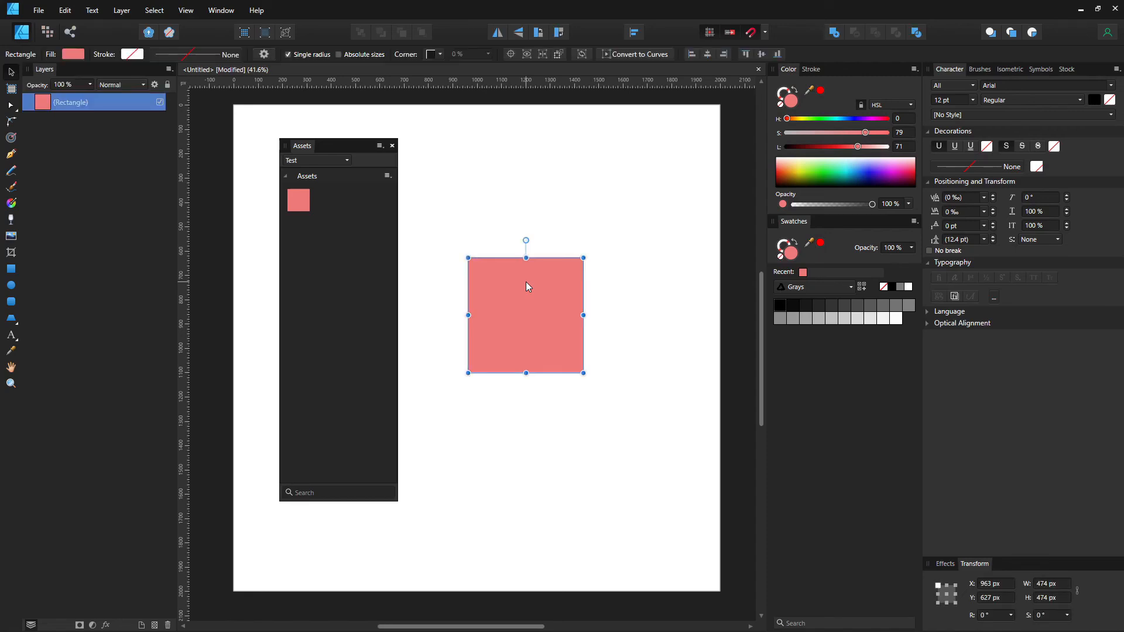